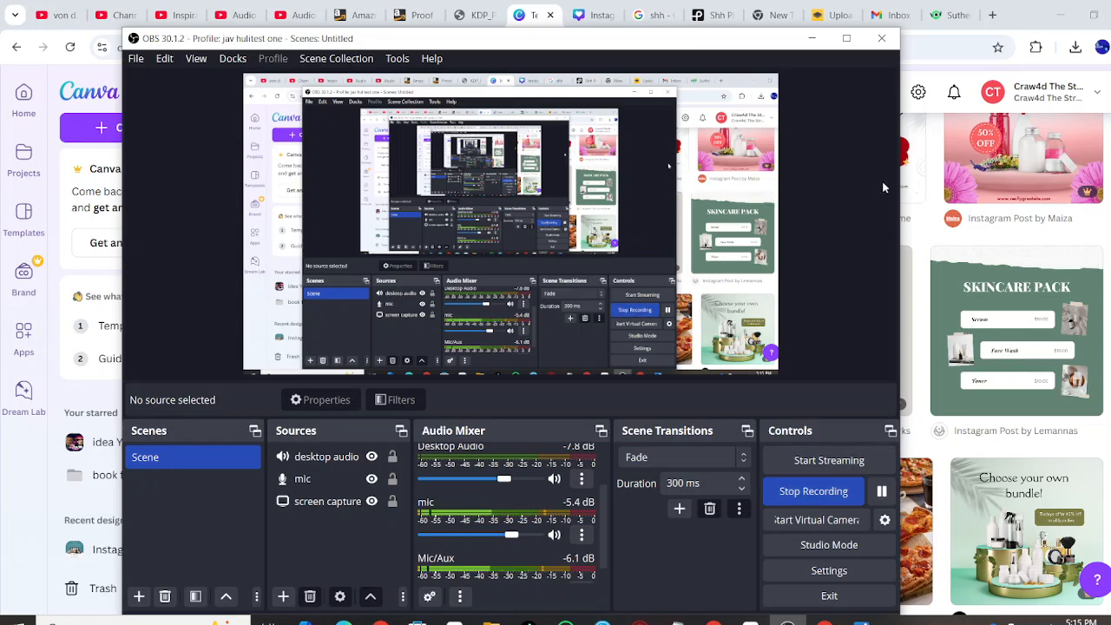
Switch from OBS to Canva and browse the template results for "bundle".
left_click(810, 37)
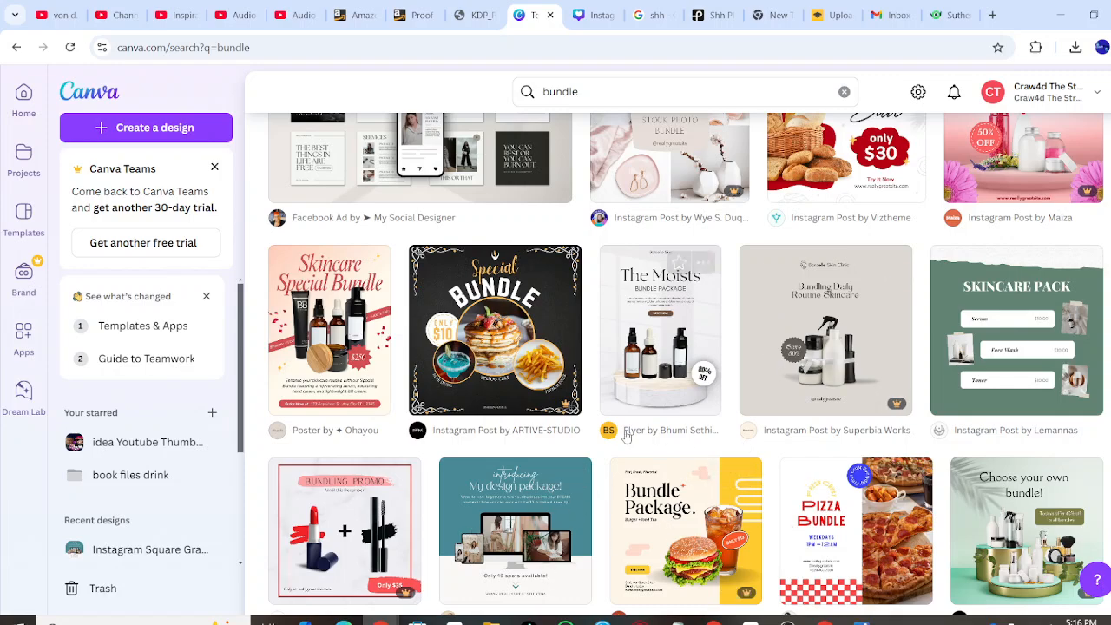
scroll(625, 434, "down", 2)
scroll(626, 434, "up", 2)
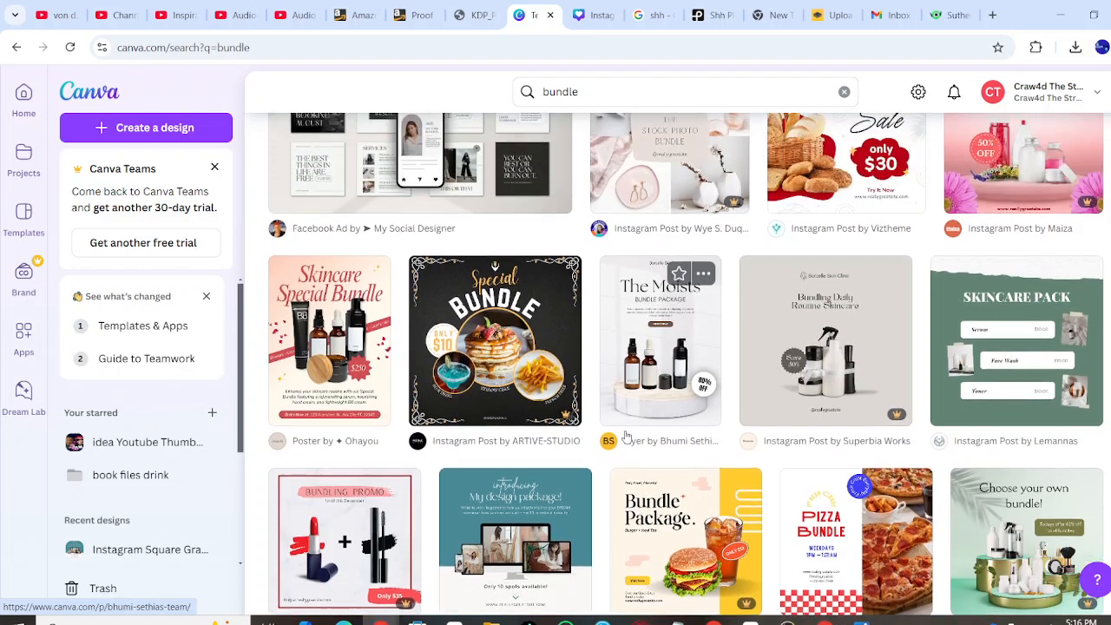
scroll(626, 434, "up", 1)
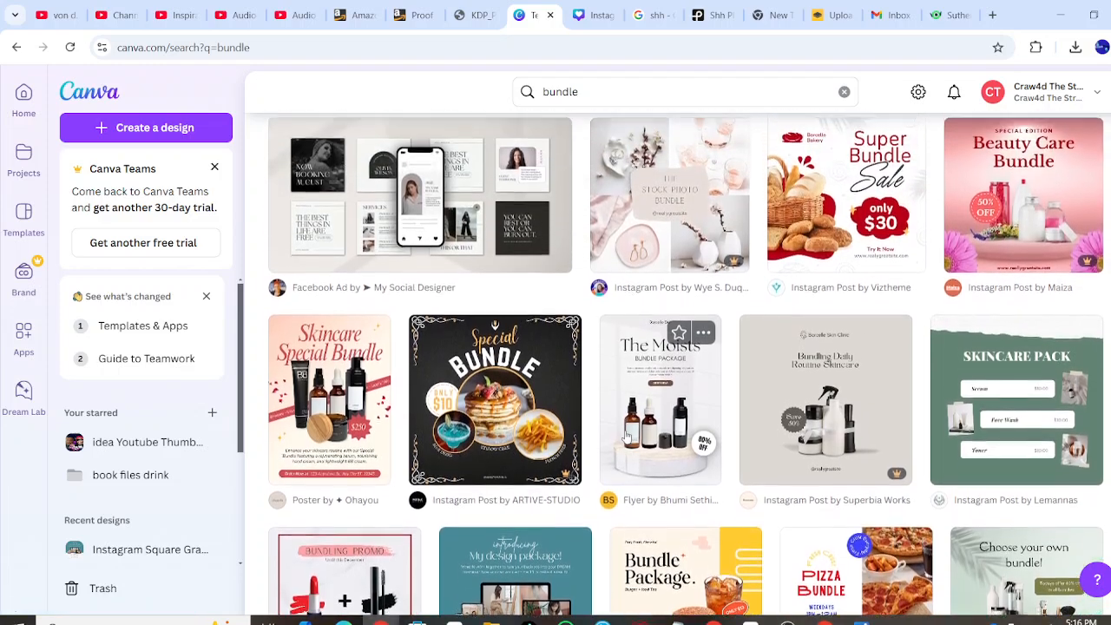
scroll(625, 434, "up", 2)
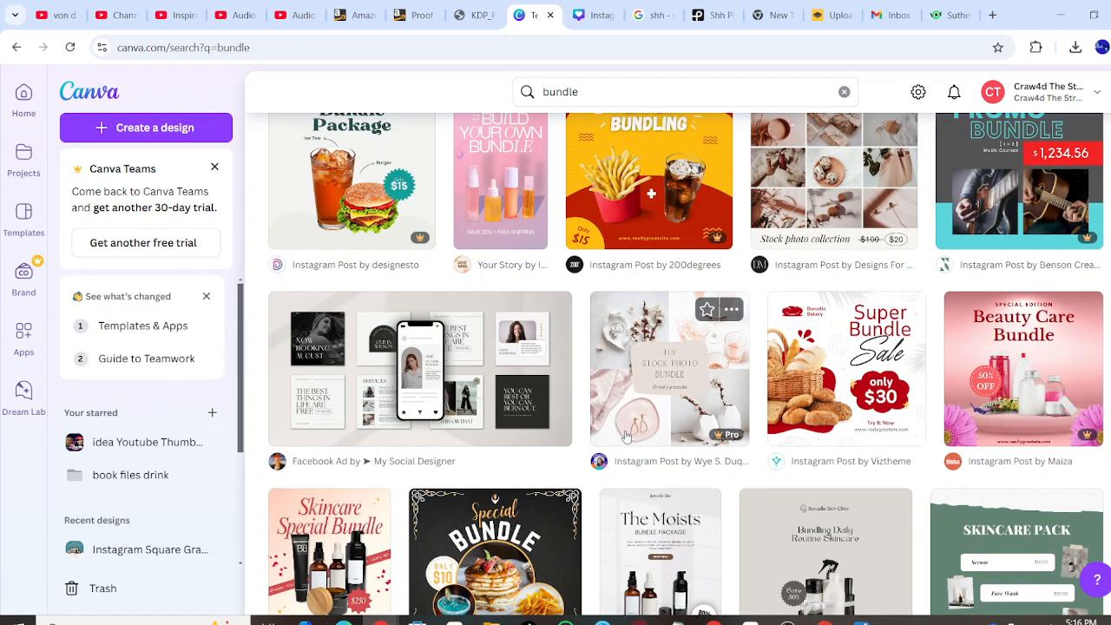
scroll(625, 434, "down", 3)
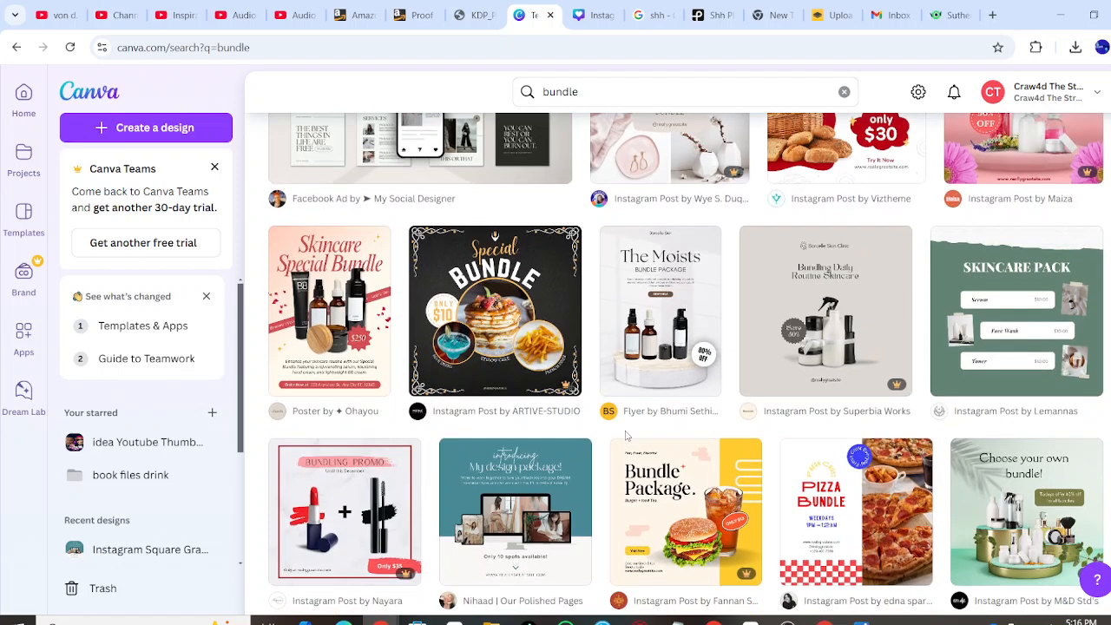
scroll(625, 421, "down", 1)
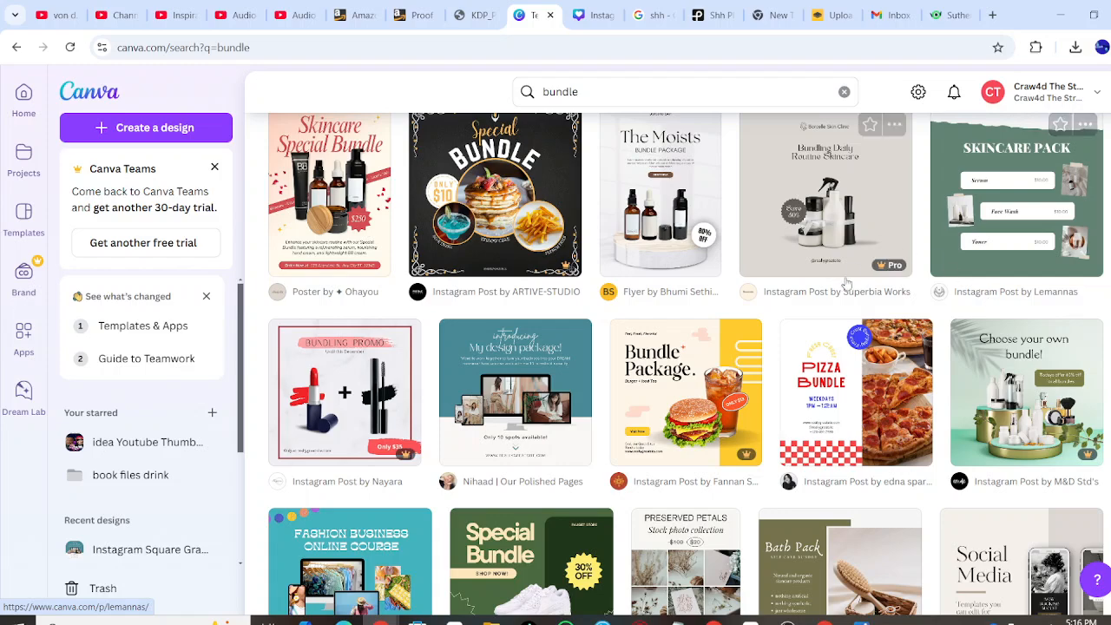
scroll(848, 487, "down", 2)
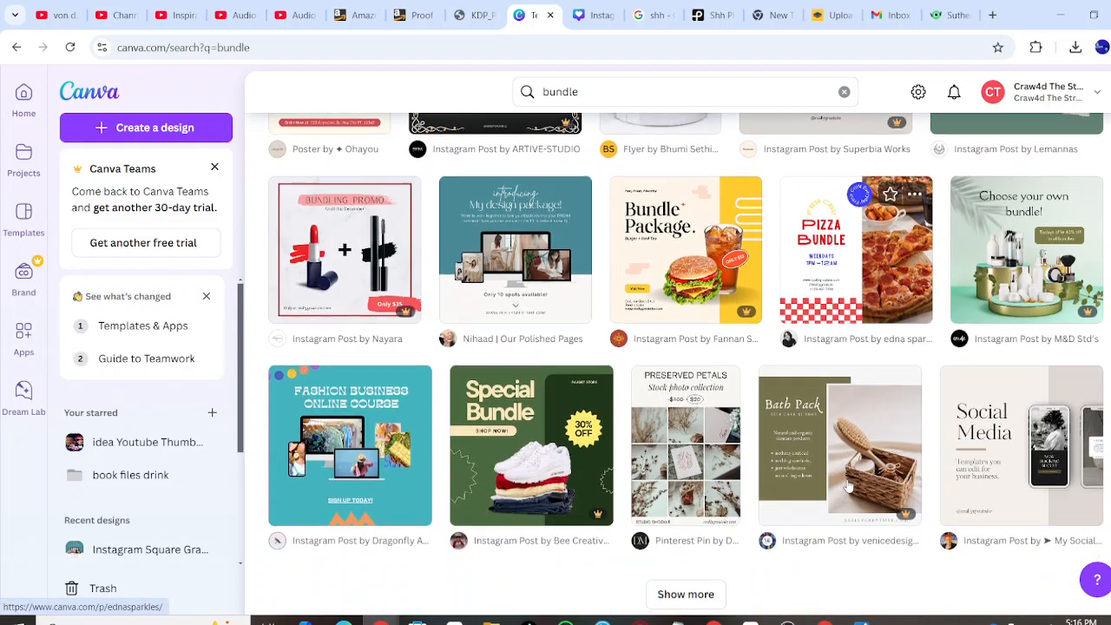
scroll(848, 488, "down", 1)
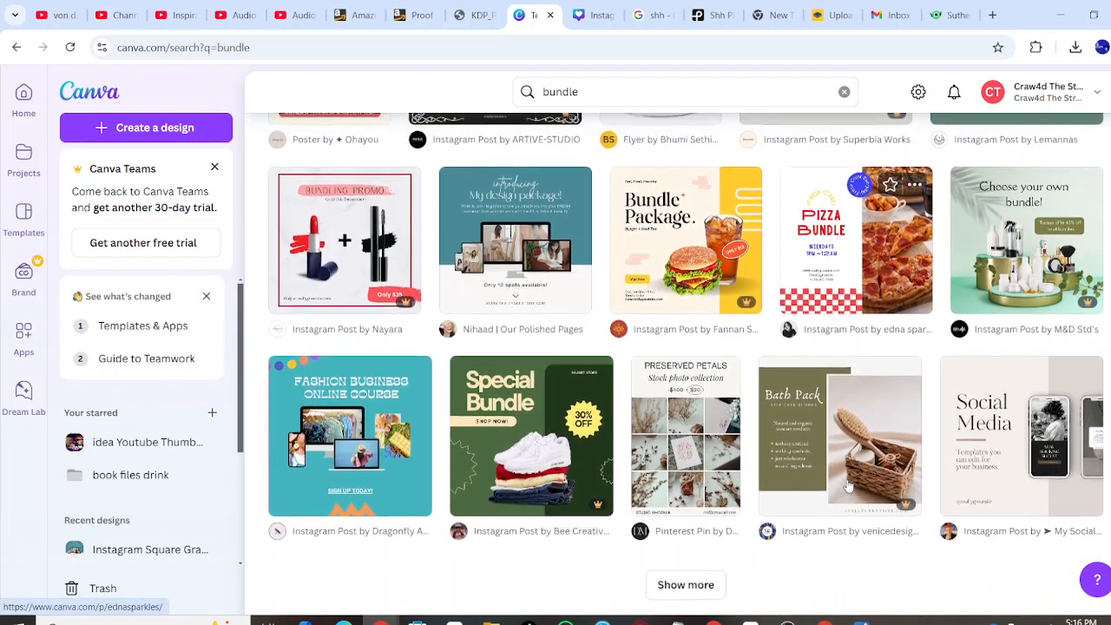
scroll(1039, 461, "up", 3)
scroll(1039, 462, "up", 5)
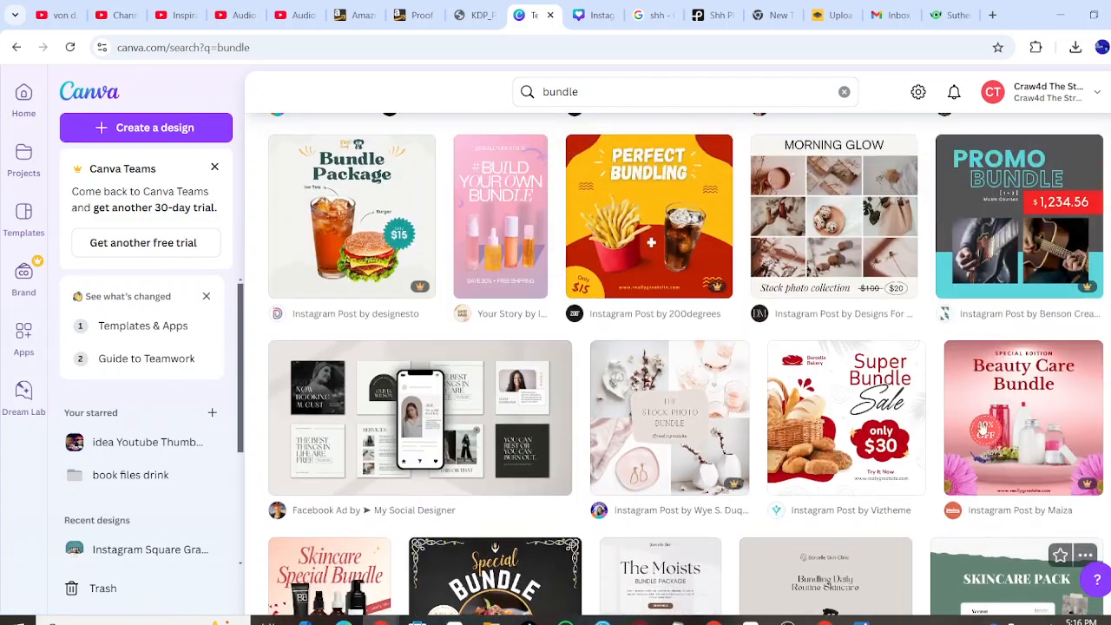
Change the template search to "book bundle" and run it.
left_click(661, 92)
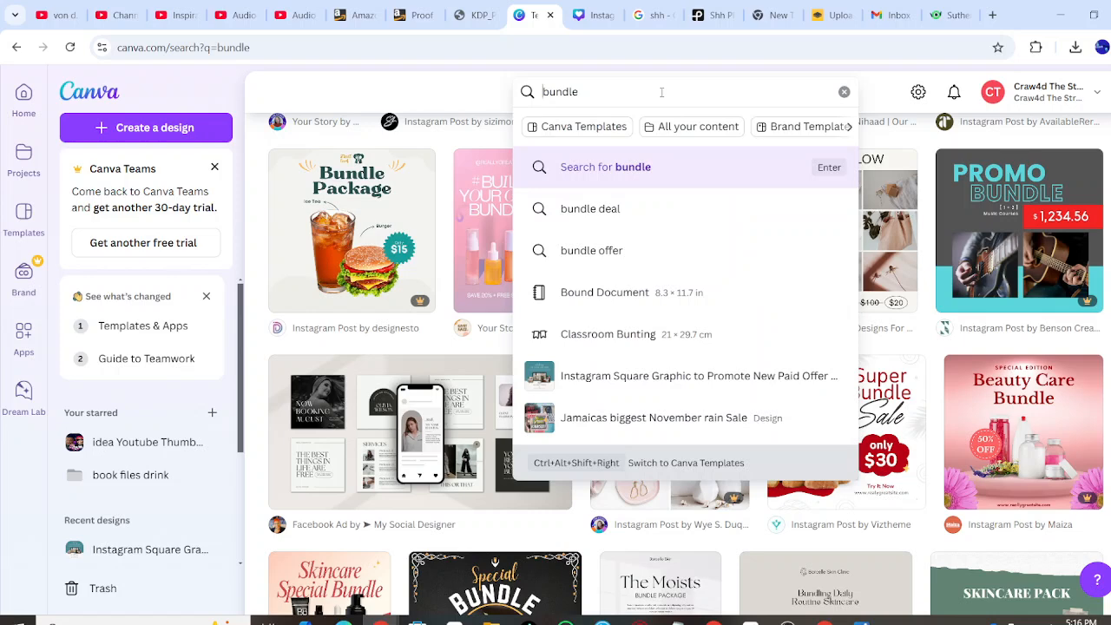
type("bppo")
key("BackSpace")
key("BackSpace")
key("BackSpace")
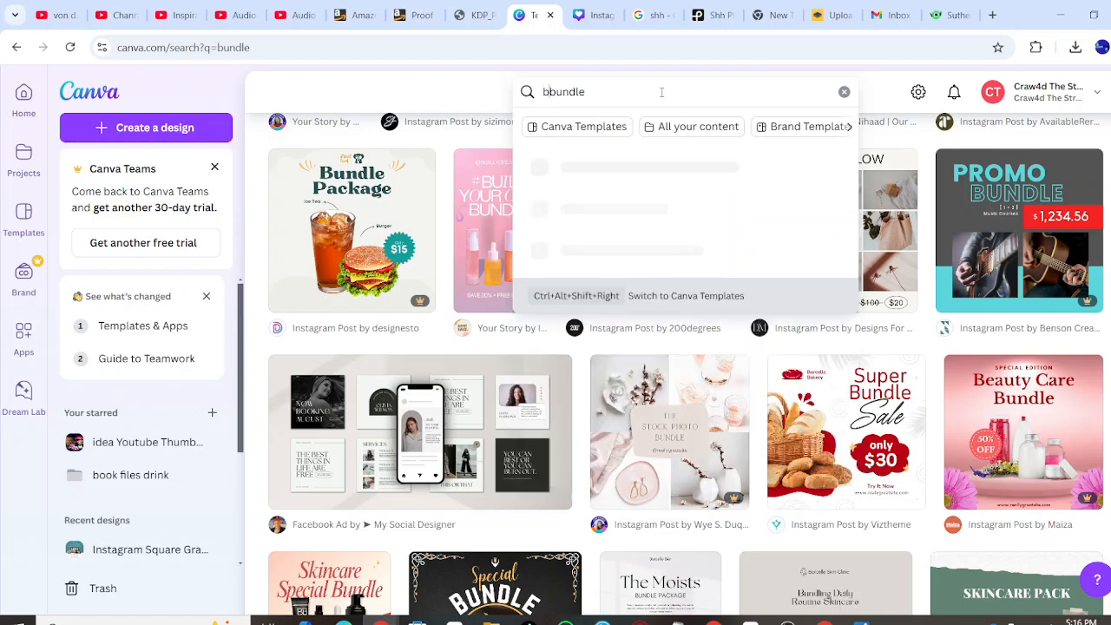
type("ook")
key("Return")
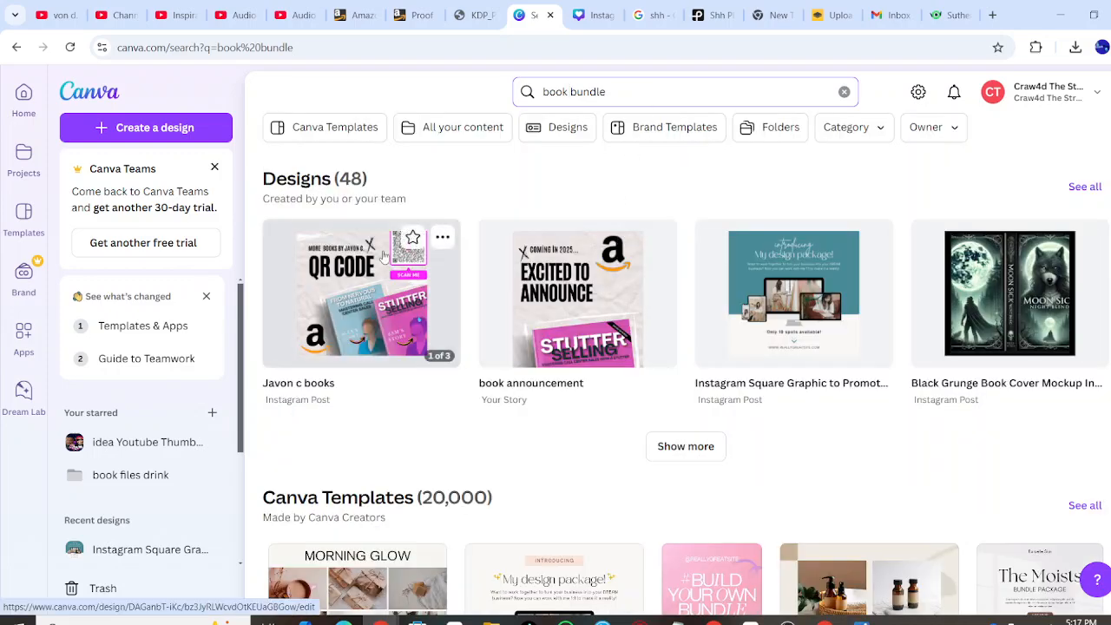
Find the Black Grunge Book Cover Mockup Instagram Post among the Canva templates and open its preview.
scroll(360, 290, "up", 3)
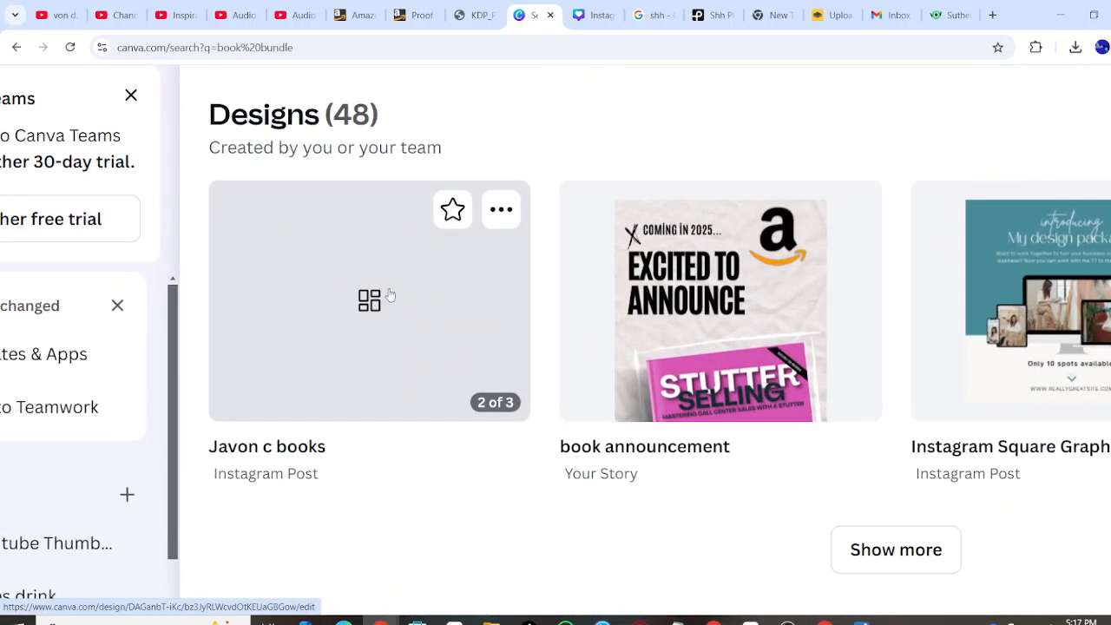
scroll(361, 377, "down", 4)
scroll(362, 376, "down", 1)
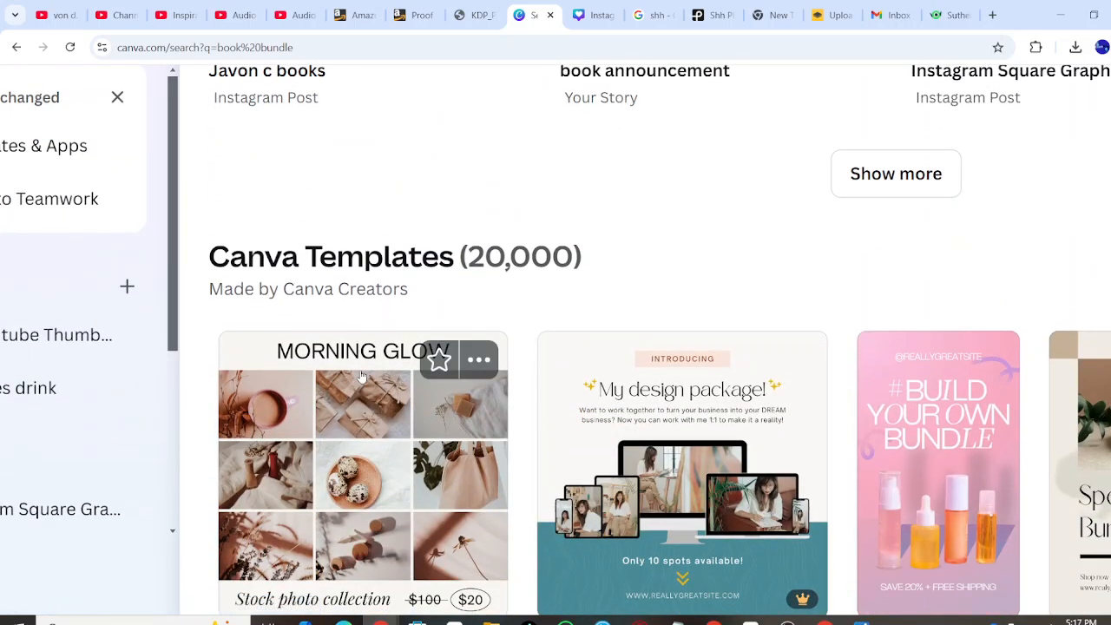
scroll(361, 375, "down", 3)
scroll(362, 376, "down", 5)
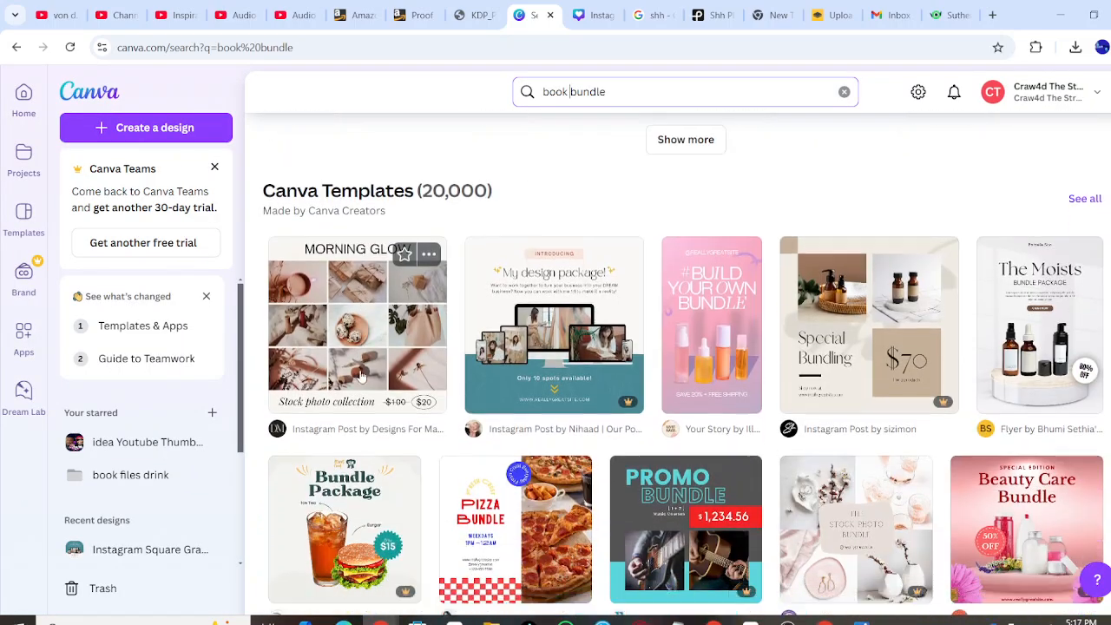
scroll(361, 376, "down", 2)
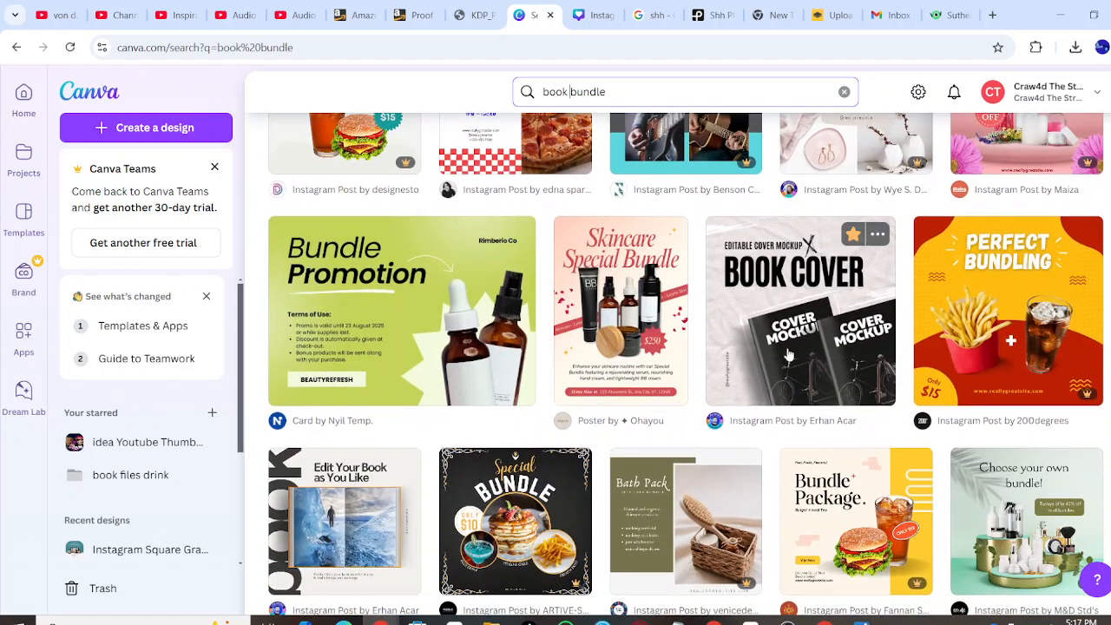
left_click(772, 314)
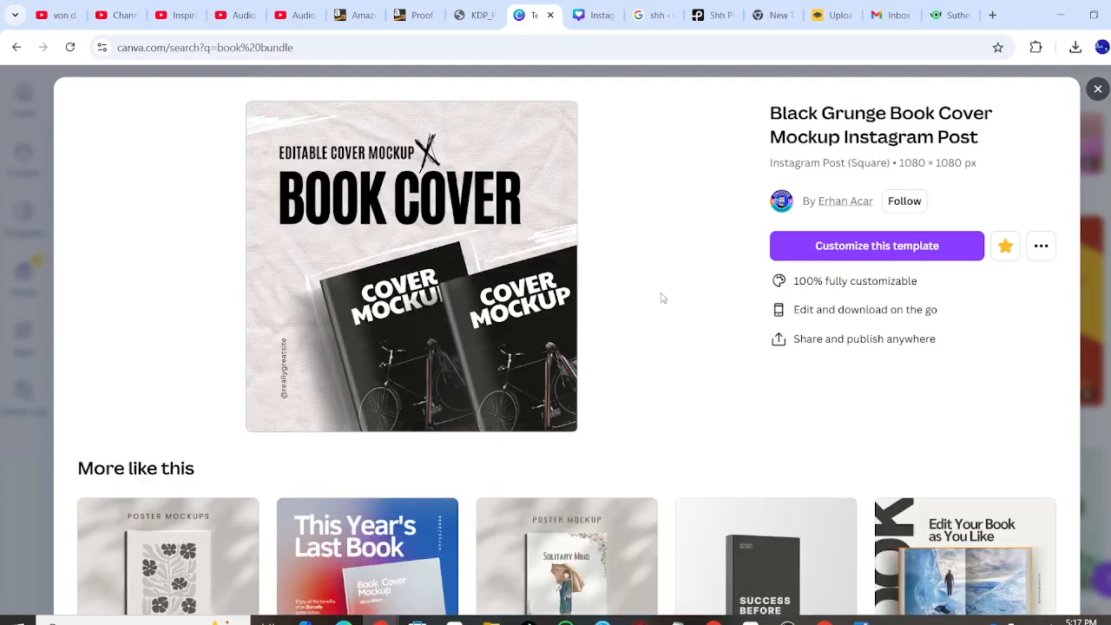
Star the "Bookstore Template" and the four-picture "Edit Your Book as You Like" design among the similar templates.
scroll(662, 298, "down", 3)
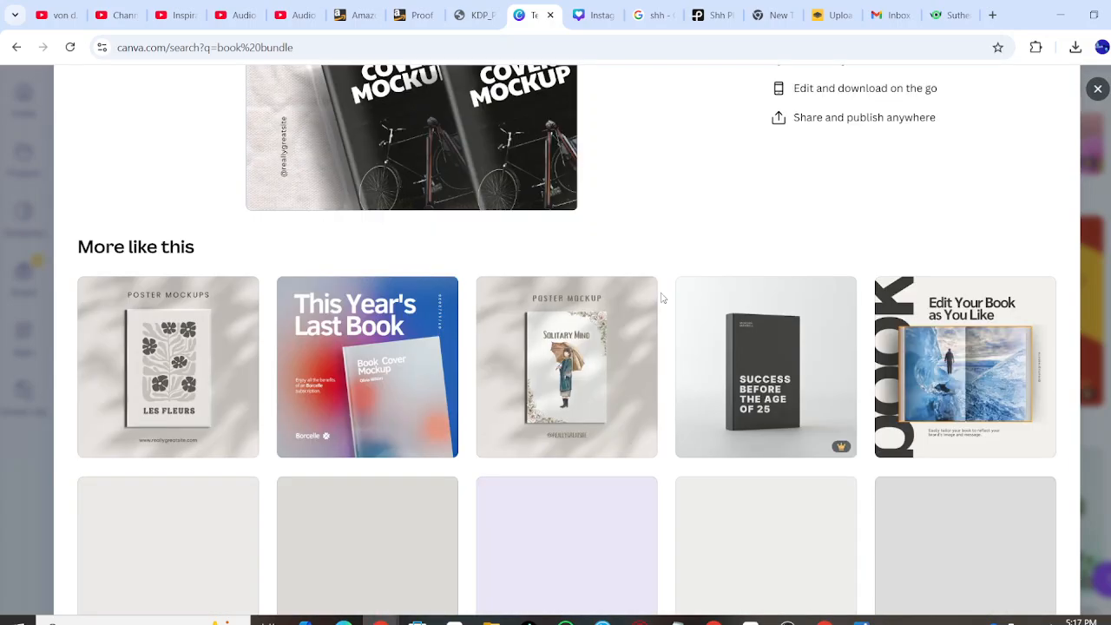
scroll(662, 298, "down", 1)
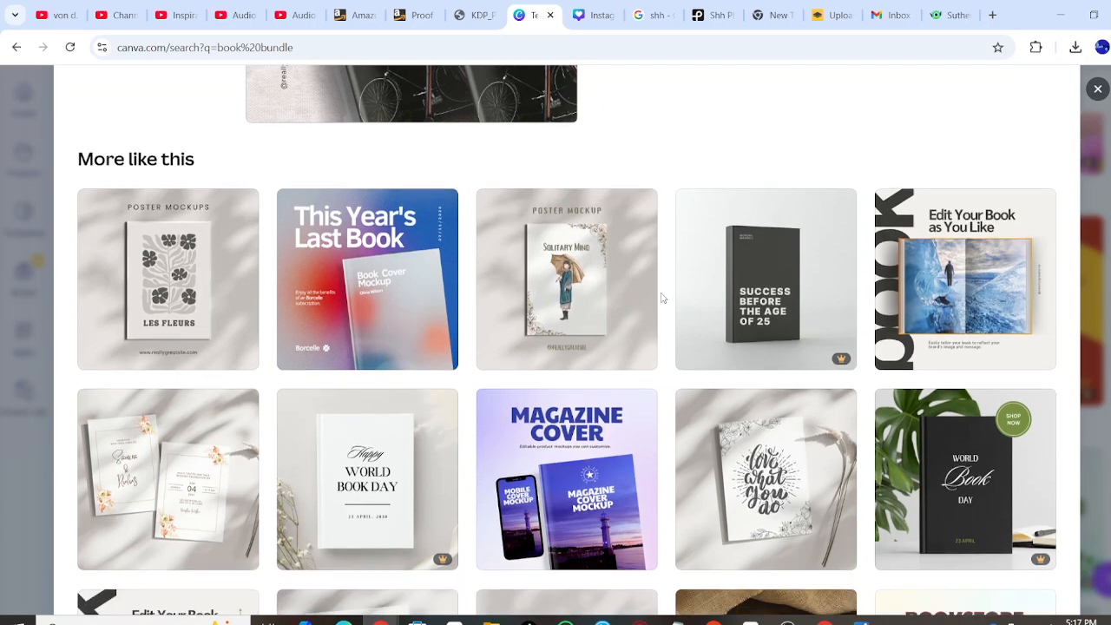
scroll(662, 298, "down", 1)
scroll(662, 298, "down", 1)
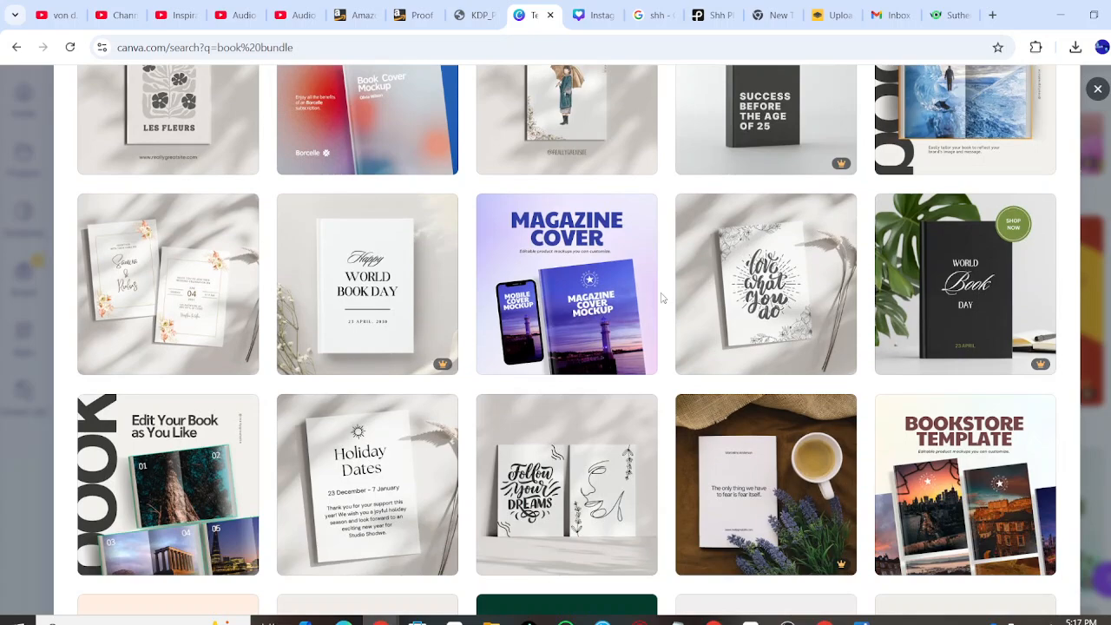
scroll(662, 299, "down", 1)
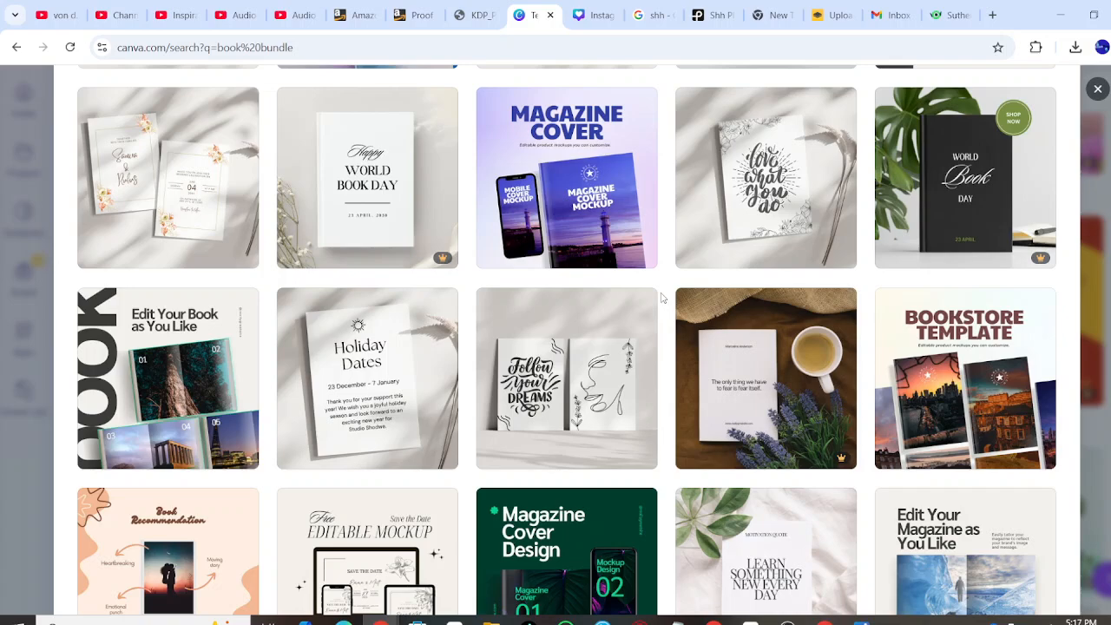
scroll(168, 380, "down", 1)
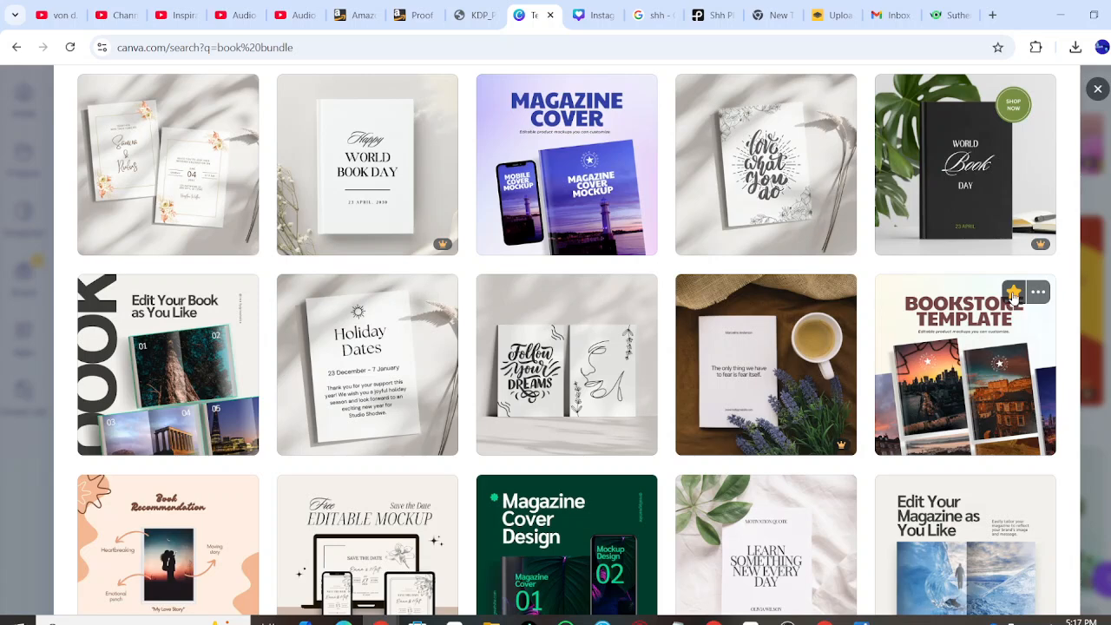
left_click(1012, 295)
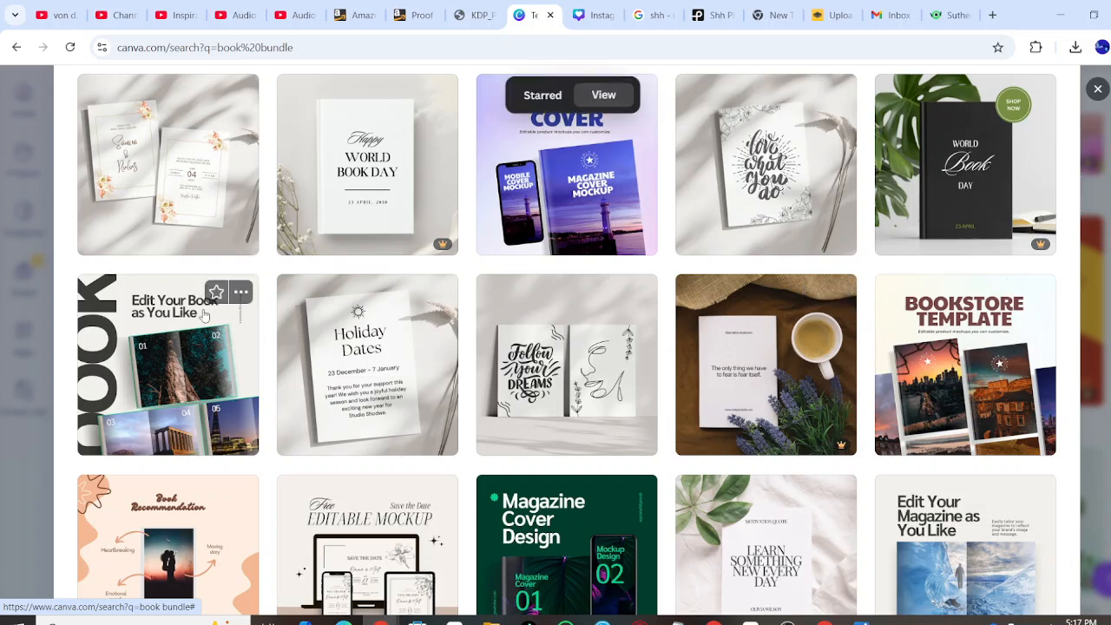
left_click(215, 295)
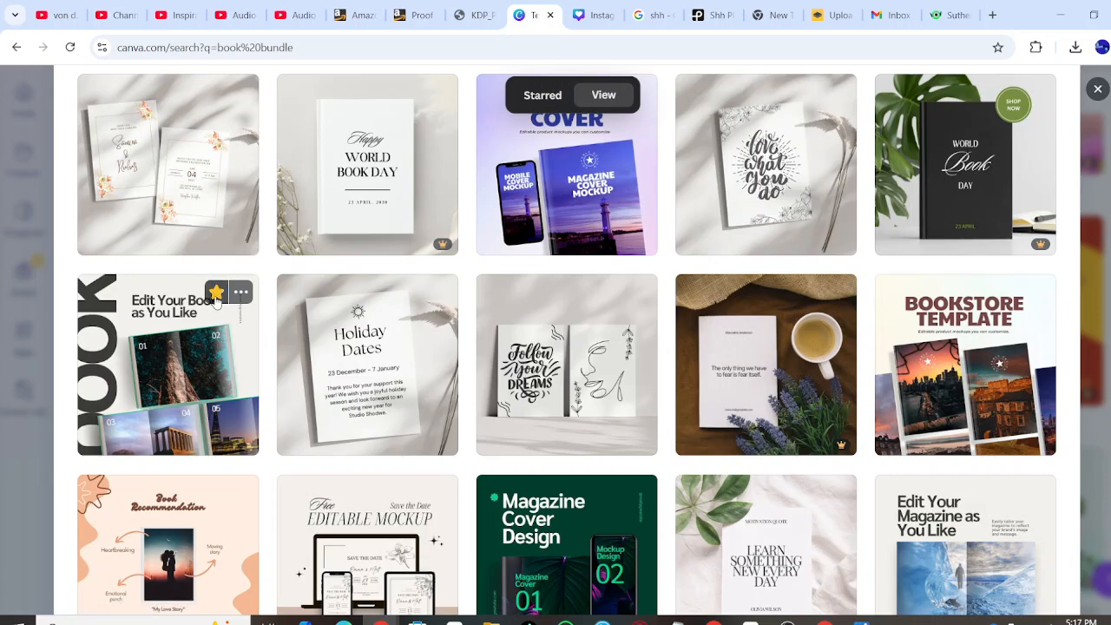
Open the Brown and Cream Soft Book Cover Mockup Instagram Post template for customizing.
scroll(437, 374, "down", 2)
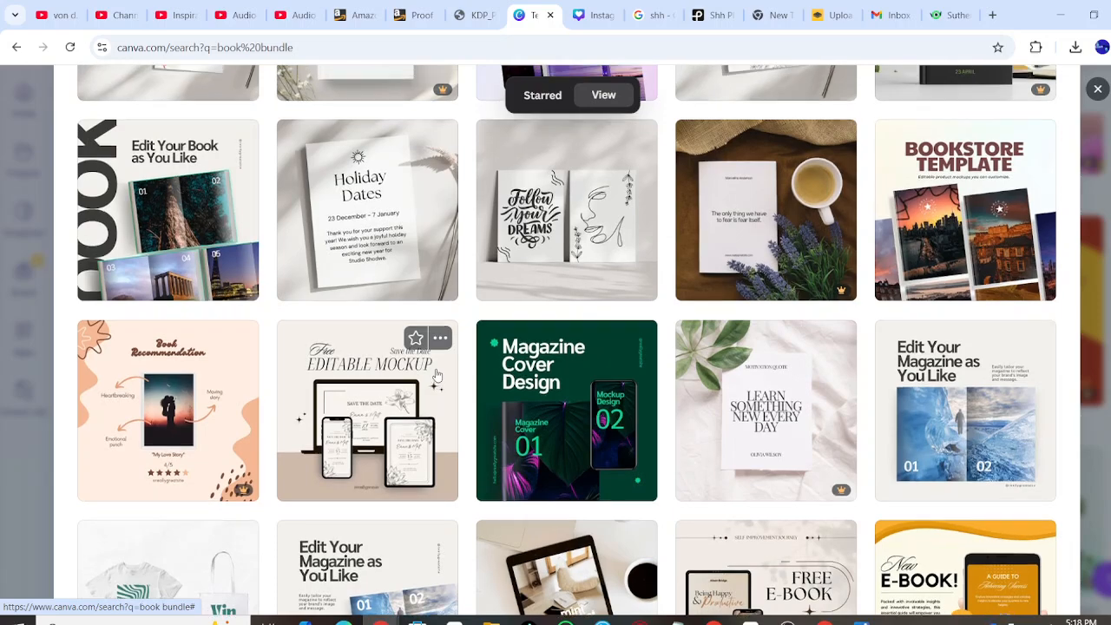
left_click(1009, 179)
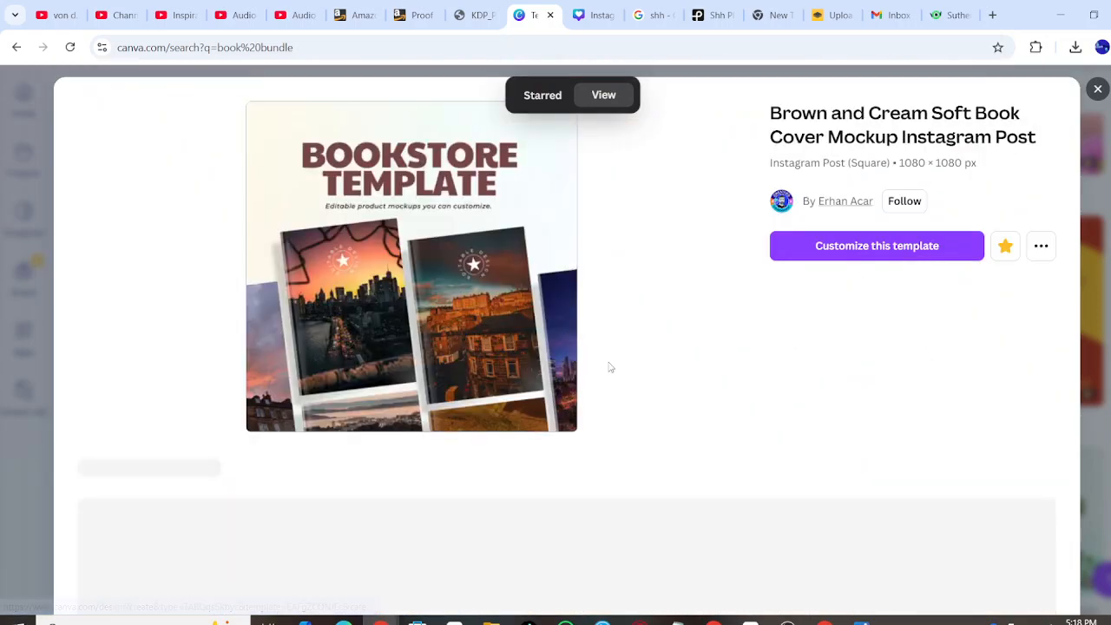
scroll(610, 367, "down", 1)
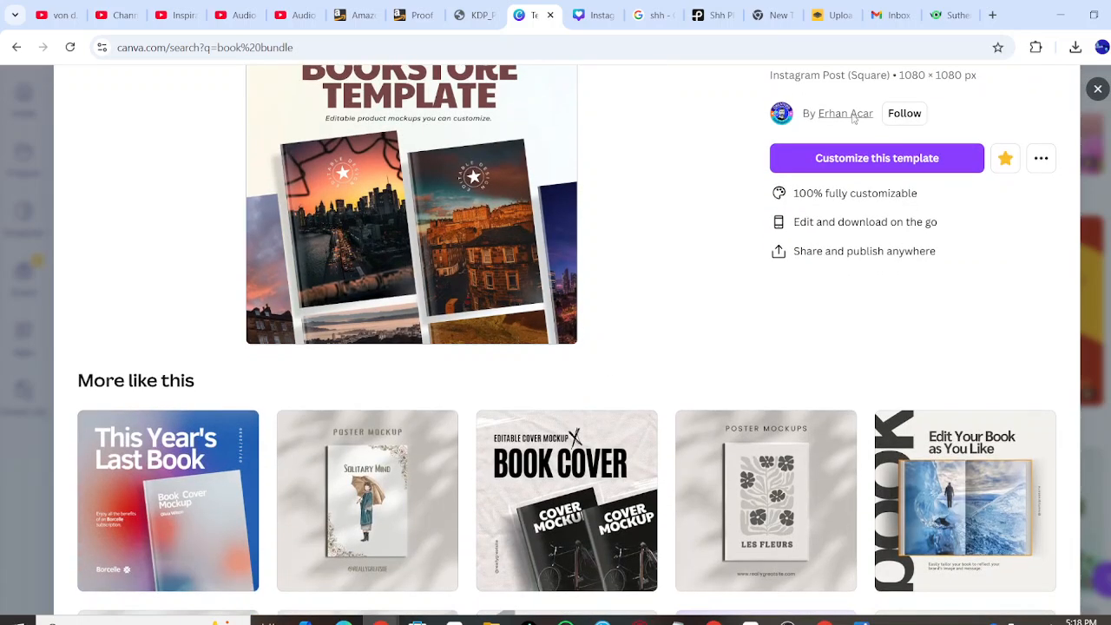
left_click(815, 157)
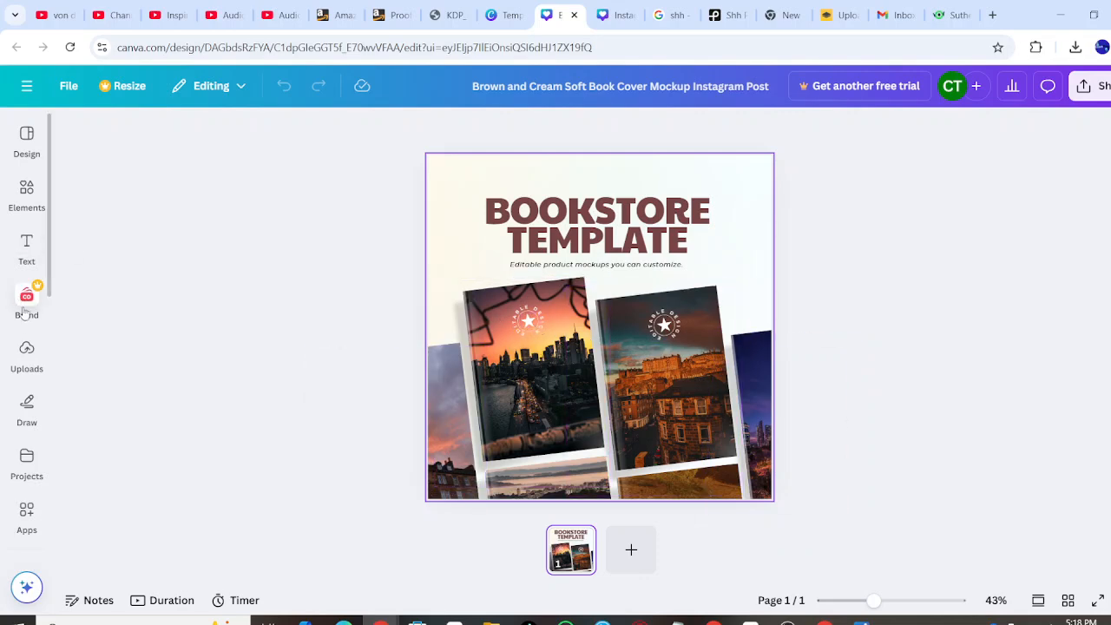
Place the uploaded green "Introverted Selling" cover image into the front book mockup with the orange city skyline.
left_click(27, 348)
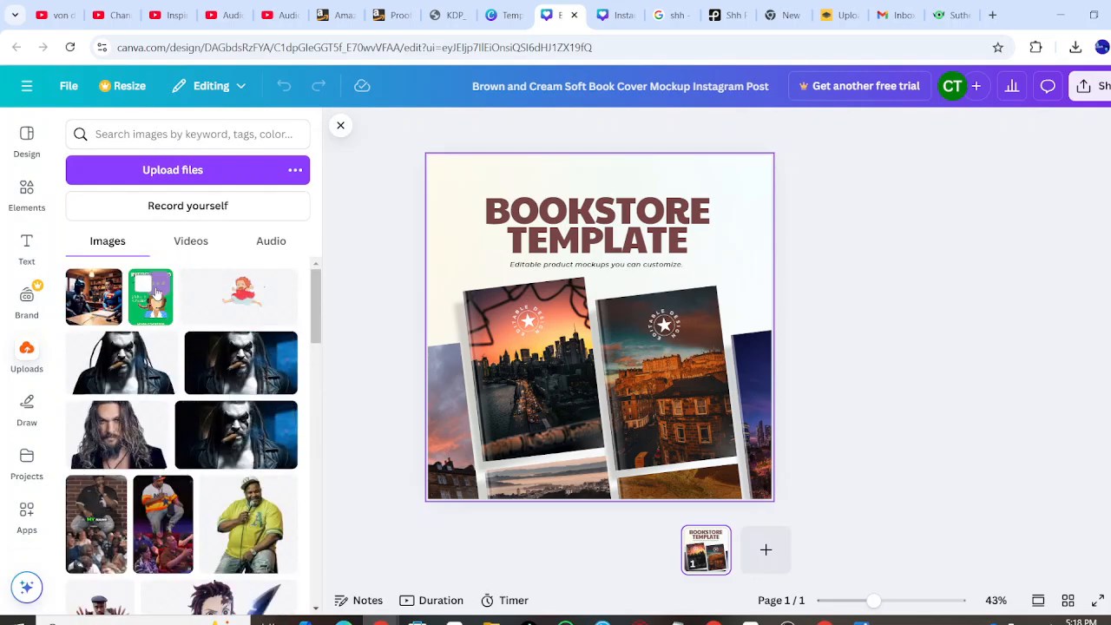
left_click(159, 312)
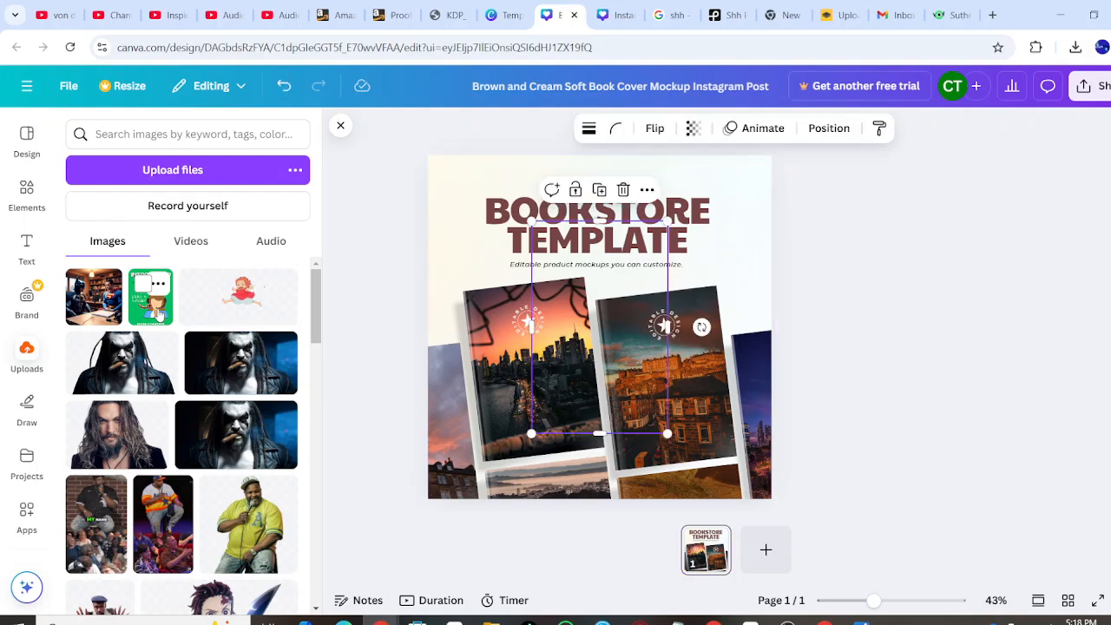
left_click_drag(610, 335, 568, 345)
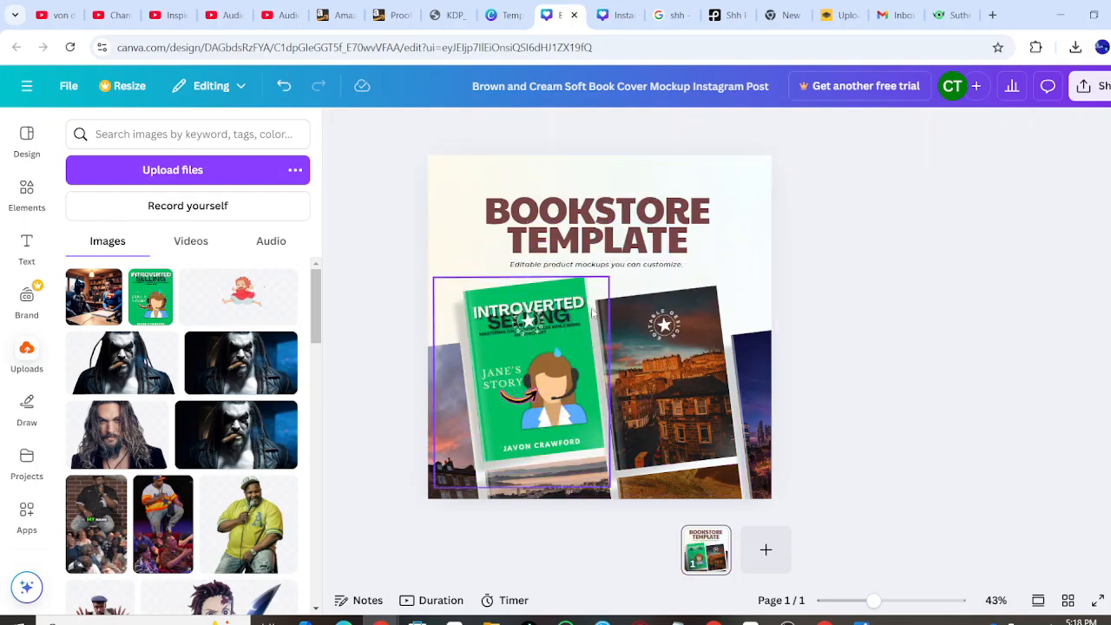
Delete the white star and the circular "Editable Design" text from the green book cover.
left_click(536, 329)
key("Delete")
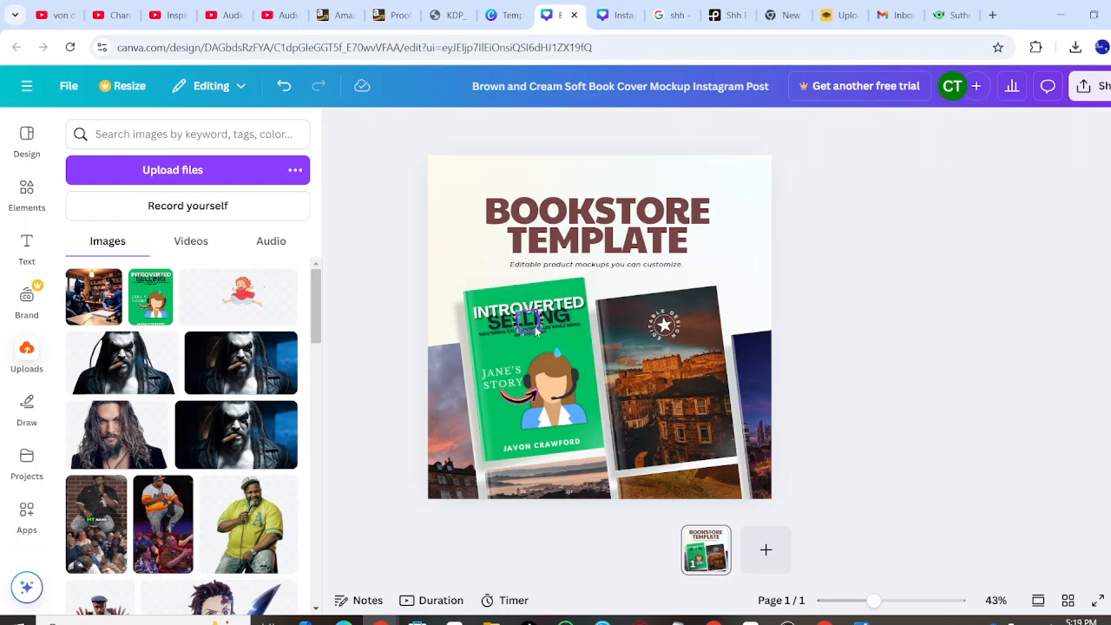
left_click(528, 322)
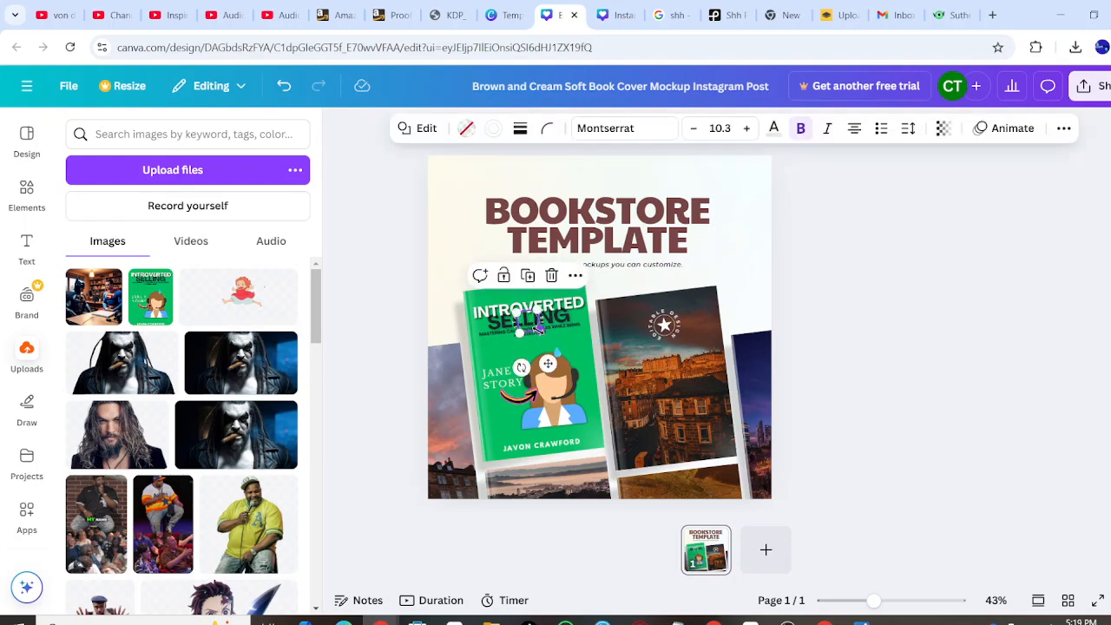
key("Escape")
left_click(538, 334)
key("Escape")
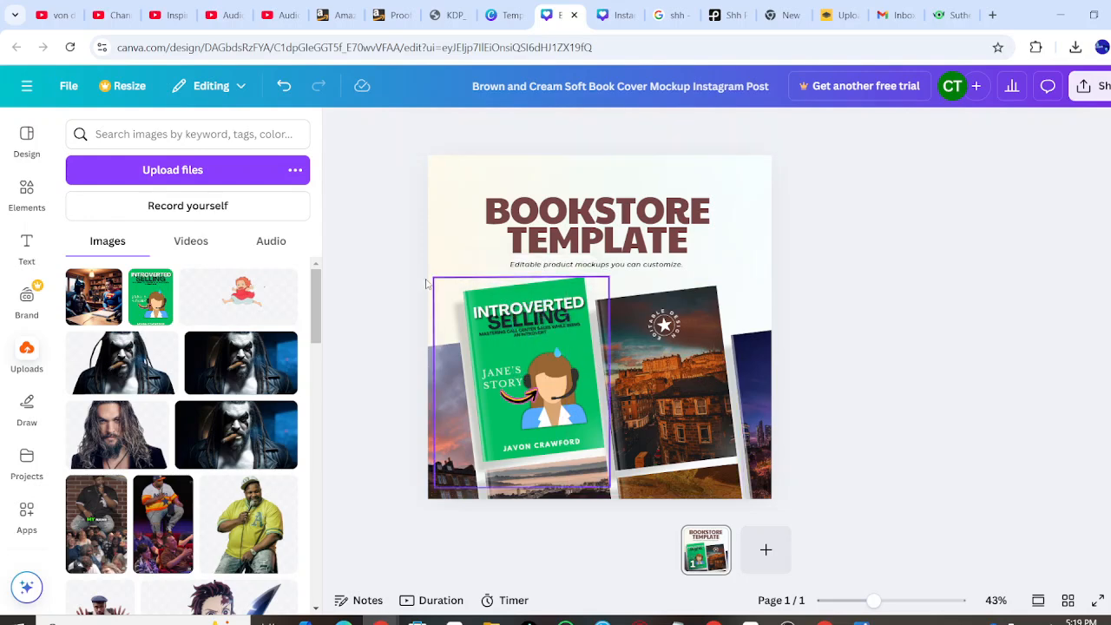
Move the cut-off sunset-sky book mockup from the page's left edge to the front centre, overlapping the green and dark books.
left_click(453, 378)
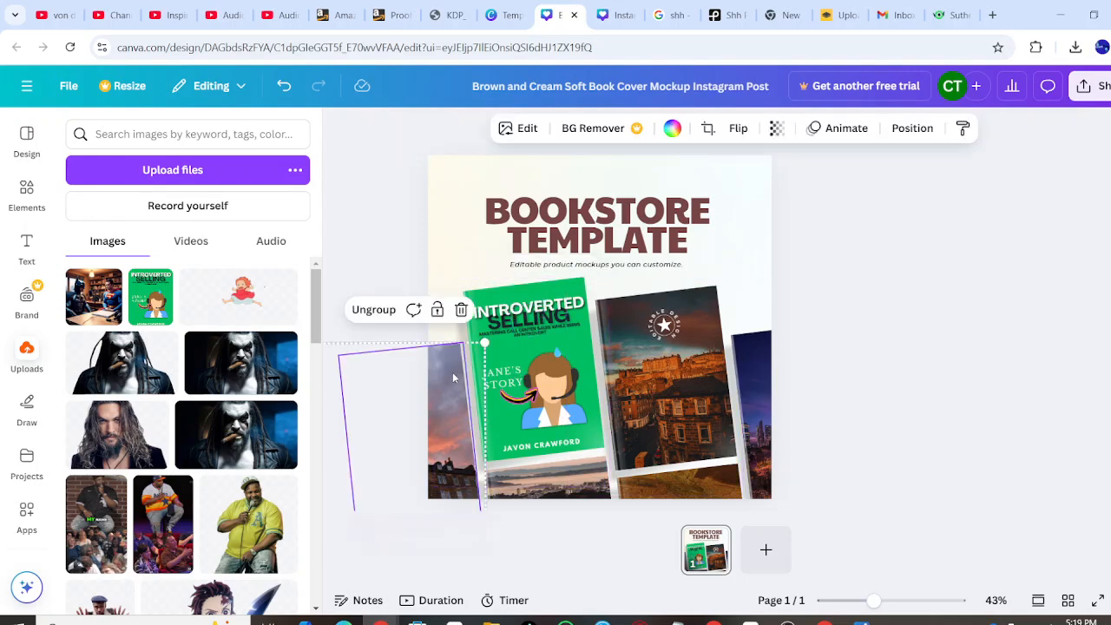
left_click_drag(449, 375, 649, 349)
left_click_drag(651, 360, 658, 368)
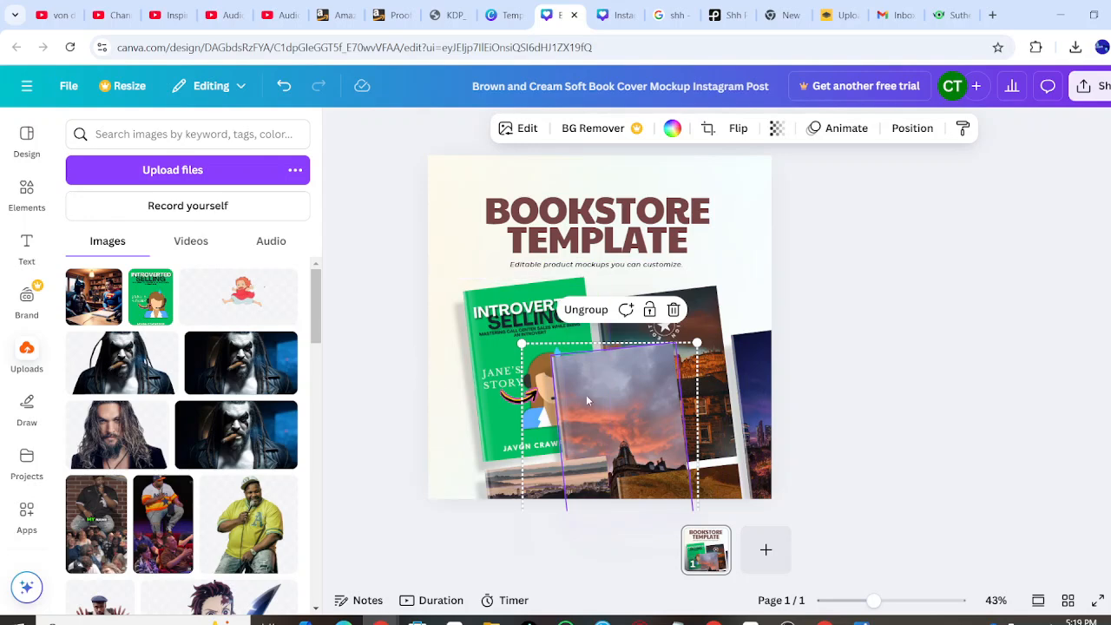
mouse_move(605, 407)
left_mouse_down()
mouse_move(604, 382)
mouse_move(603, 398)
left_mouse_up()
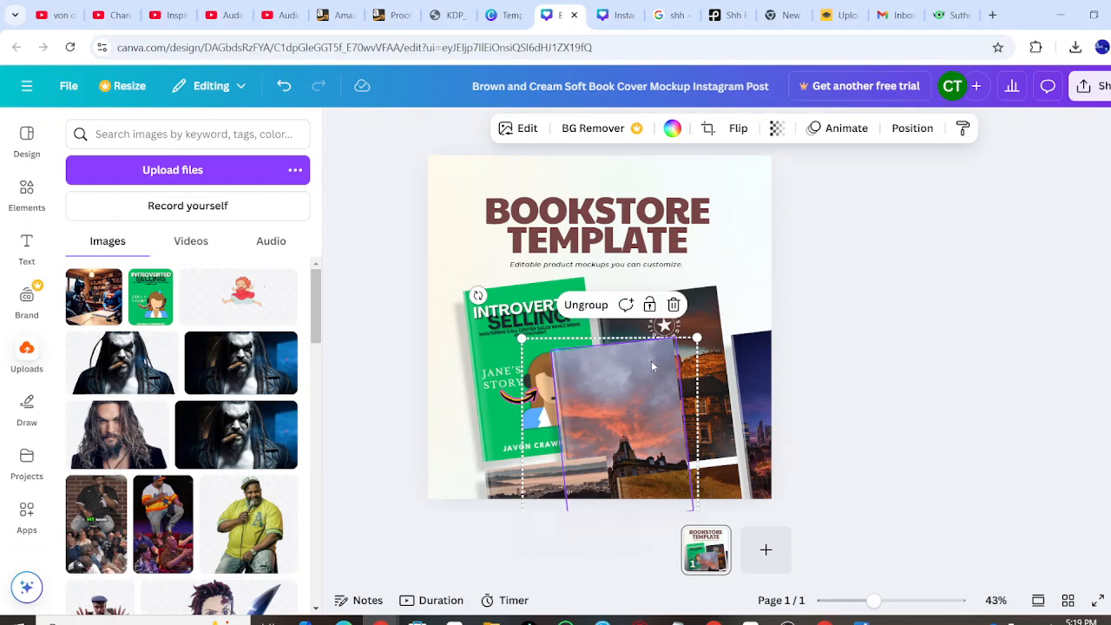
left_click(601, 366)
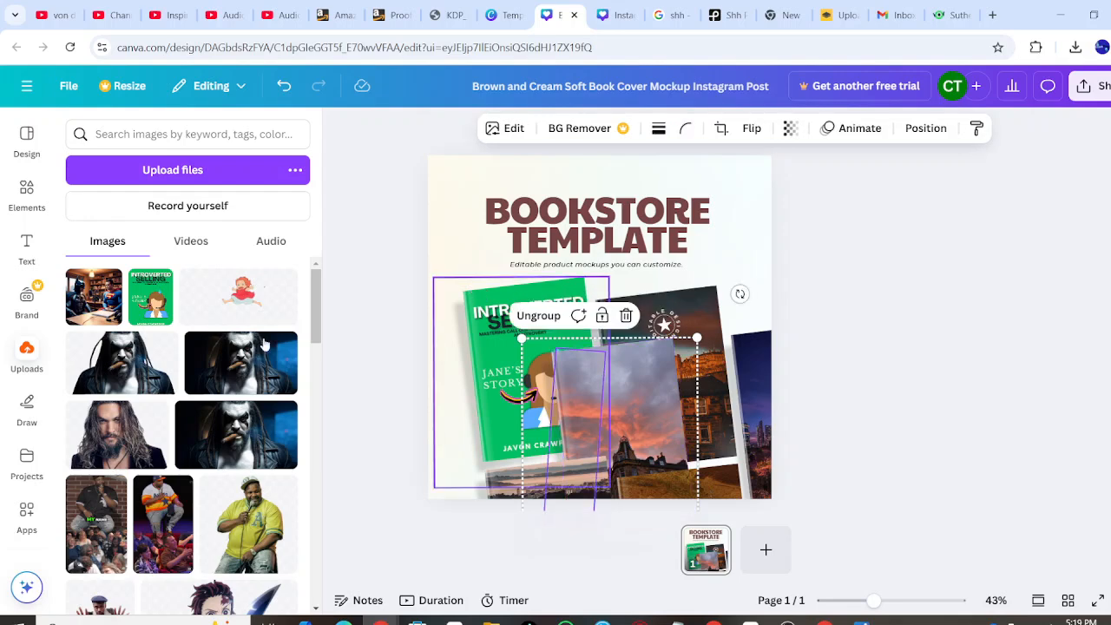
scroll(117, 420, "down", 10)
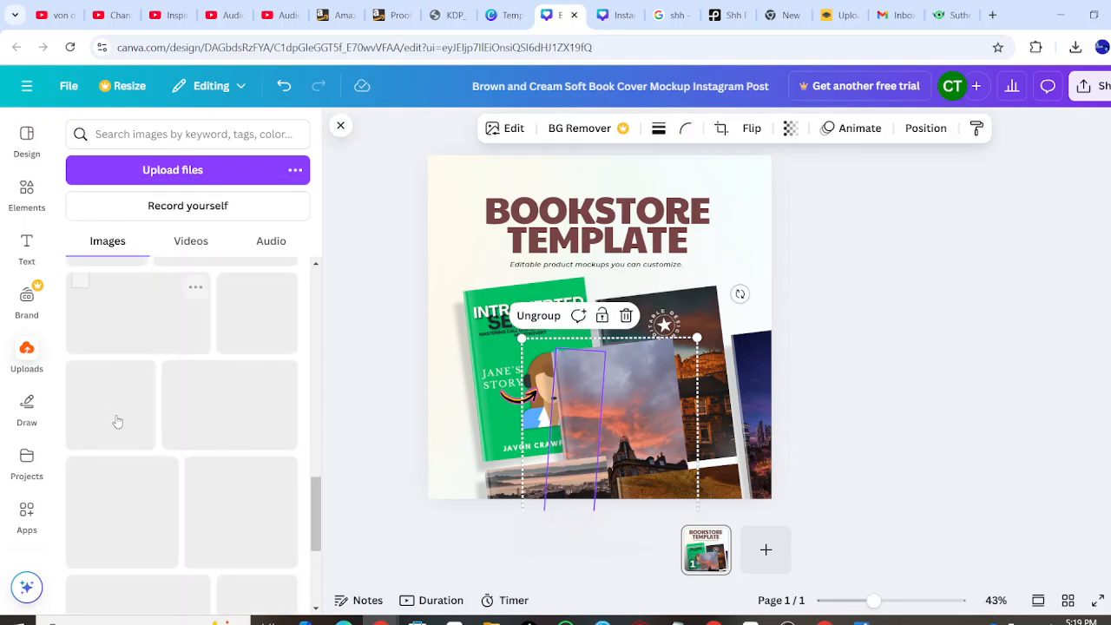
scroll(117, 420, "down", 3)
scroll(118, 418, "down", 8)
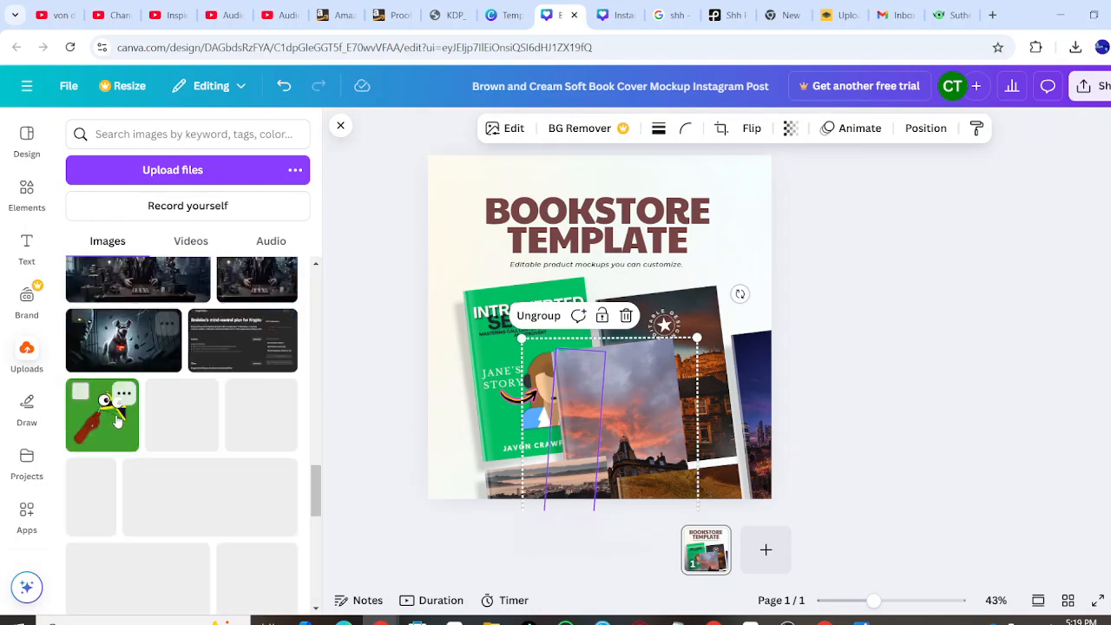
scroll(117, 420, "down", 5)
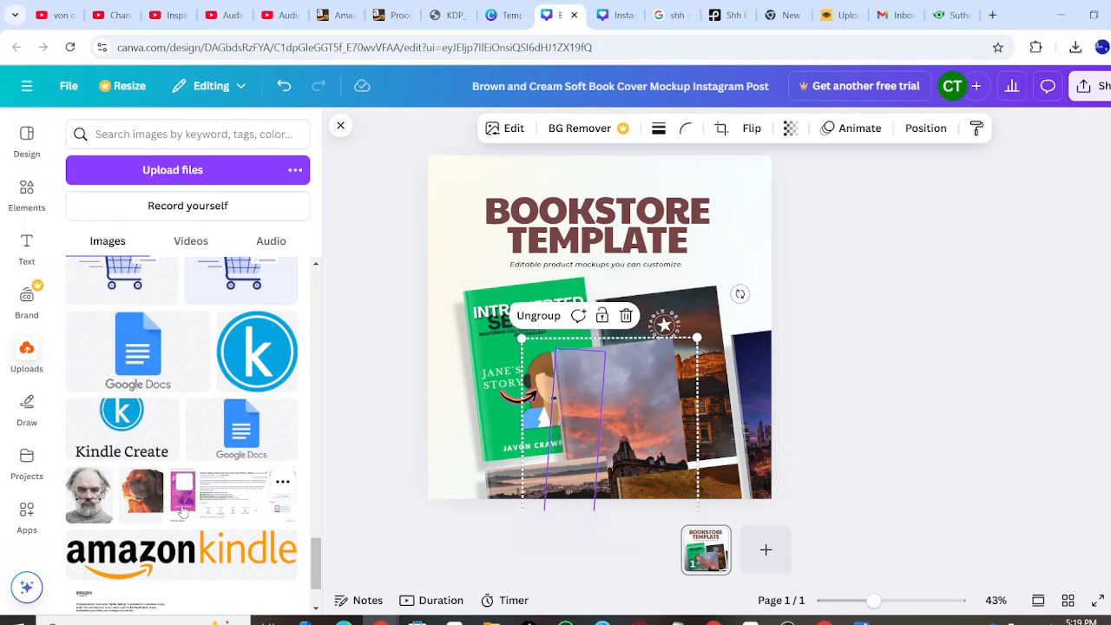
left_click(183, 510)
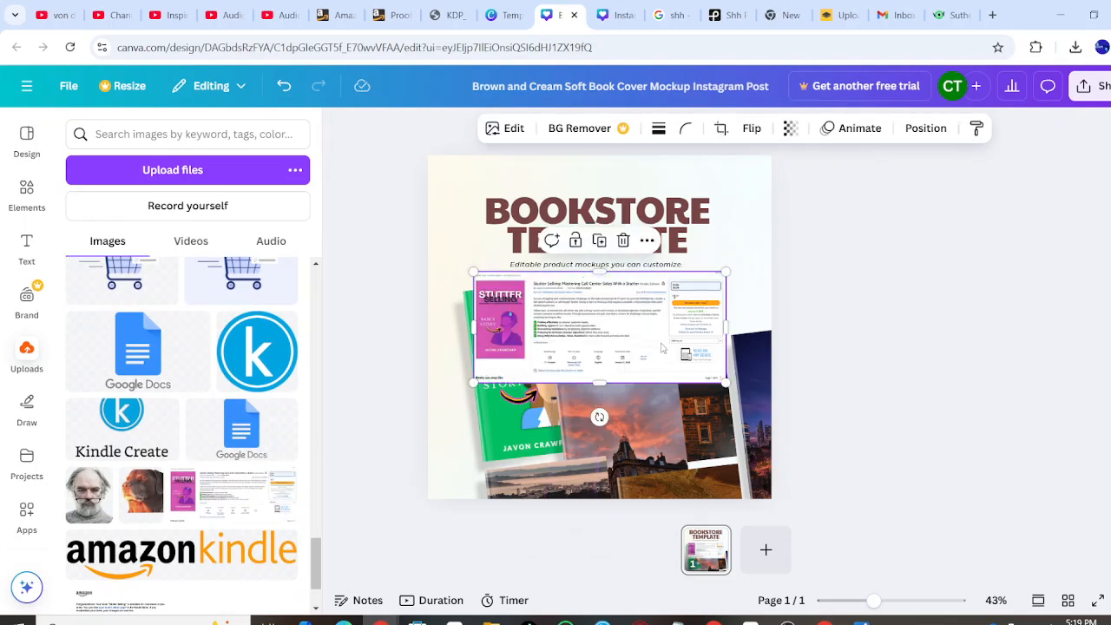
key("Delete")
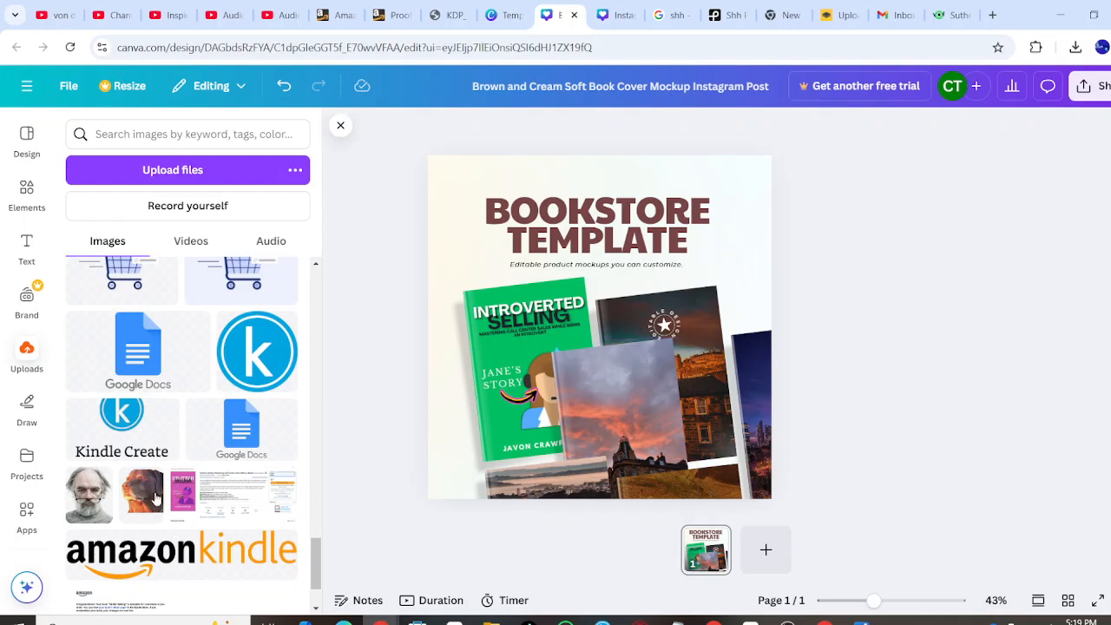
Place the uploaded blue "From Nervous to Natural" cover in the rear book mockup and the pink "Stutter Selling" cover in the front one.
scroll(156, 498, "down", 5)
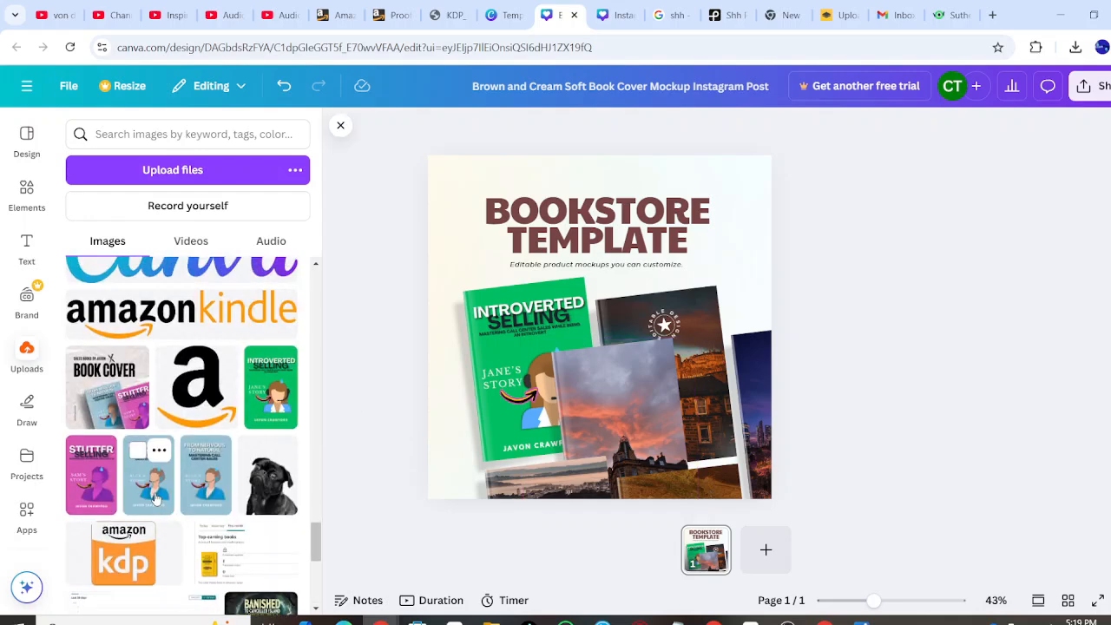
left_click(85, 477)
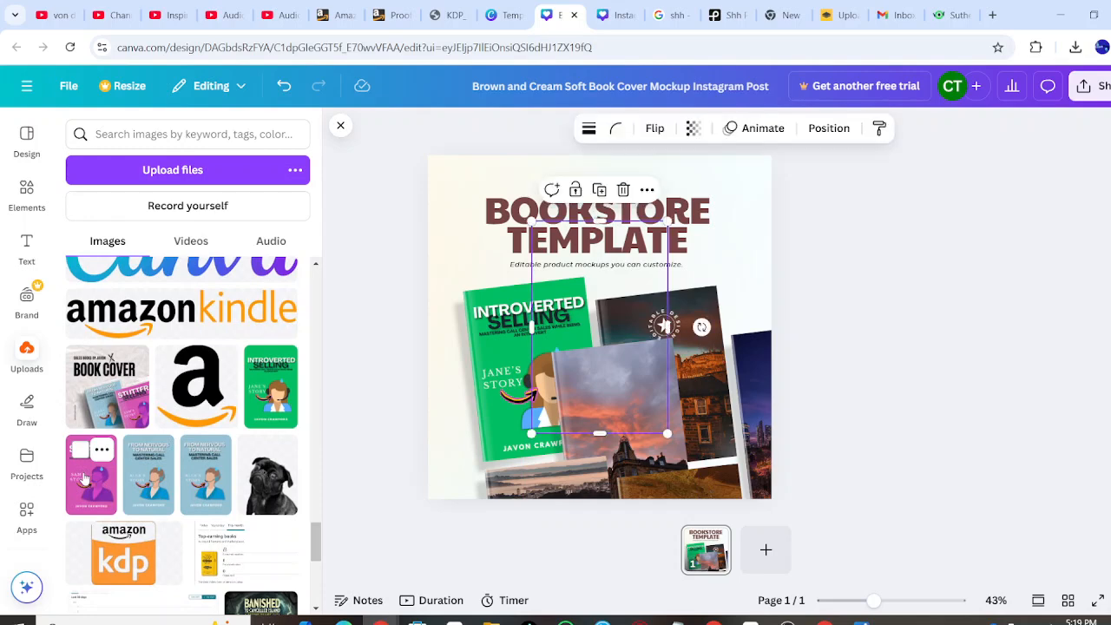
left_click(153, 482)
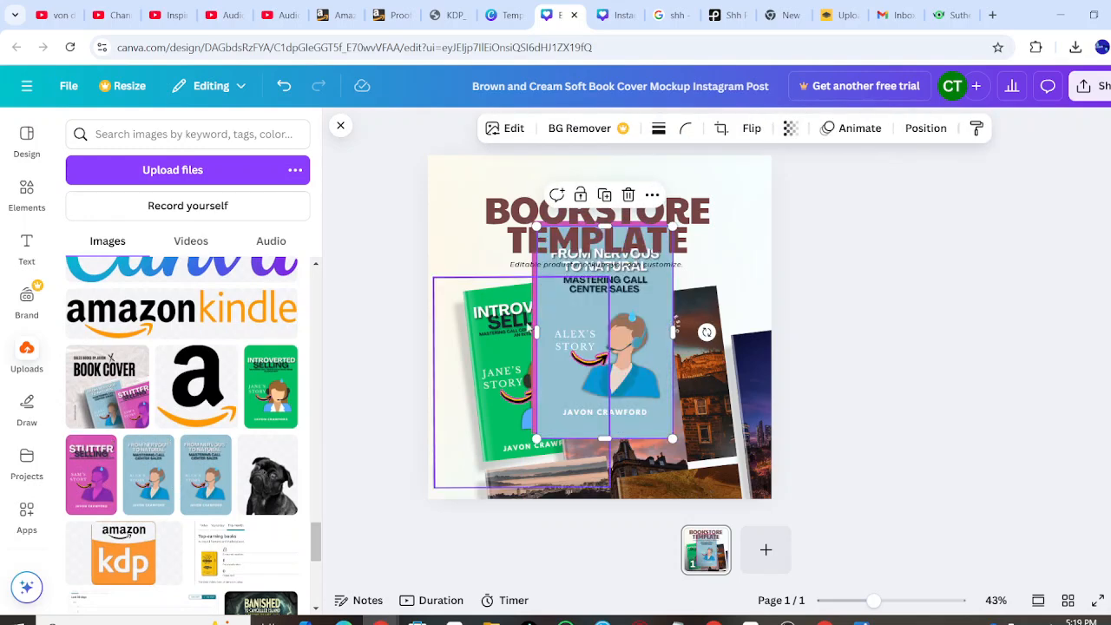
left_click_drag(621, 345, 704, 373)
left_click_drag(599, 328, 610, 430)
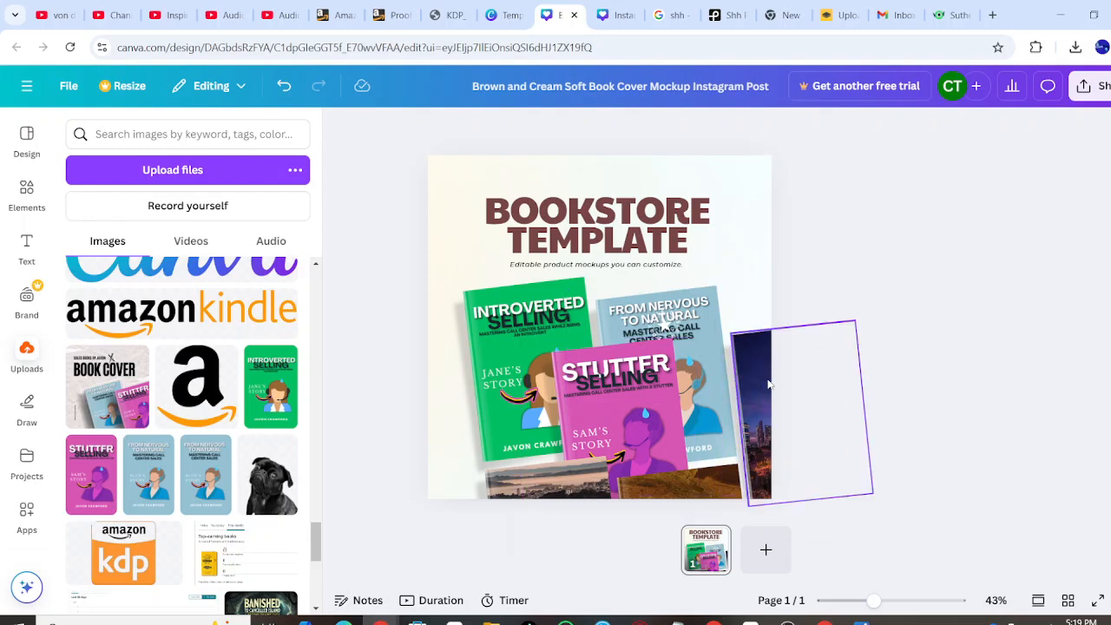
Delete the cut-off night-skyline book mockup at the page's right edge, including its cover image, frame and shadow.
left_click(766, 386)
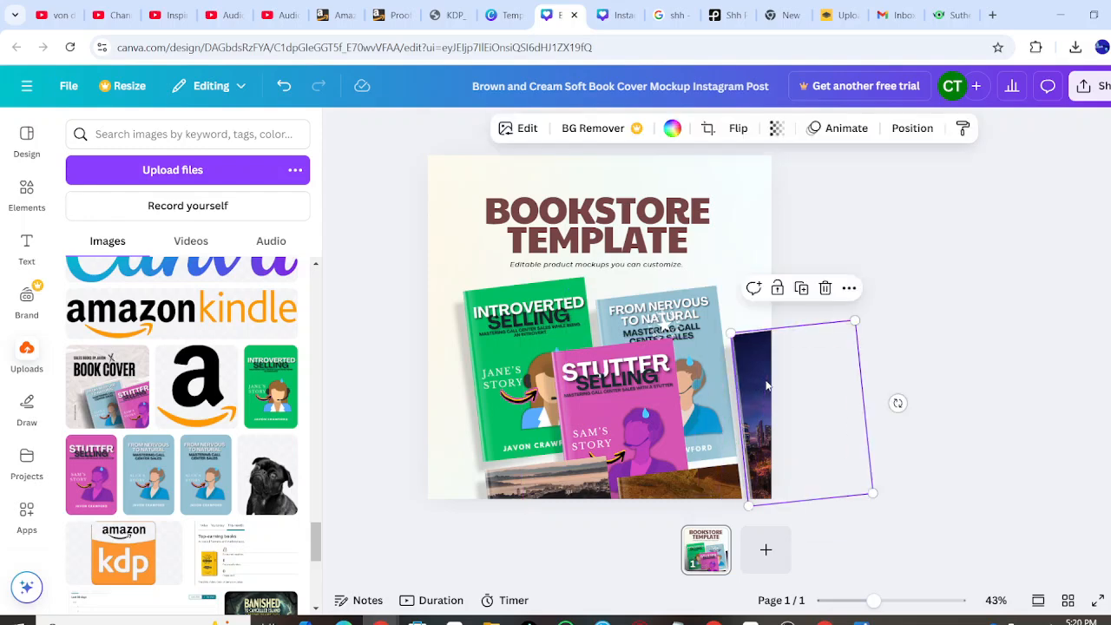
key("Delete")
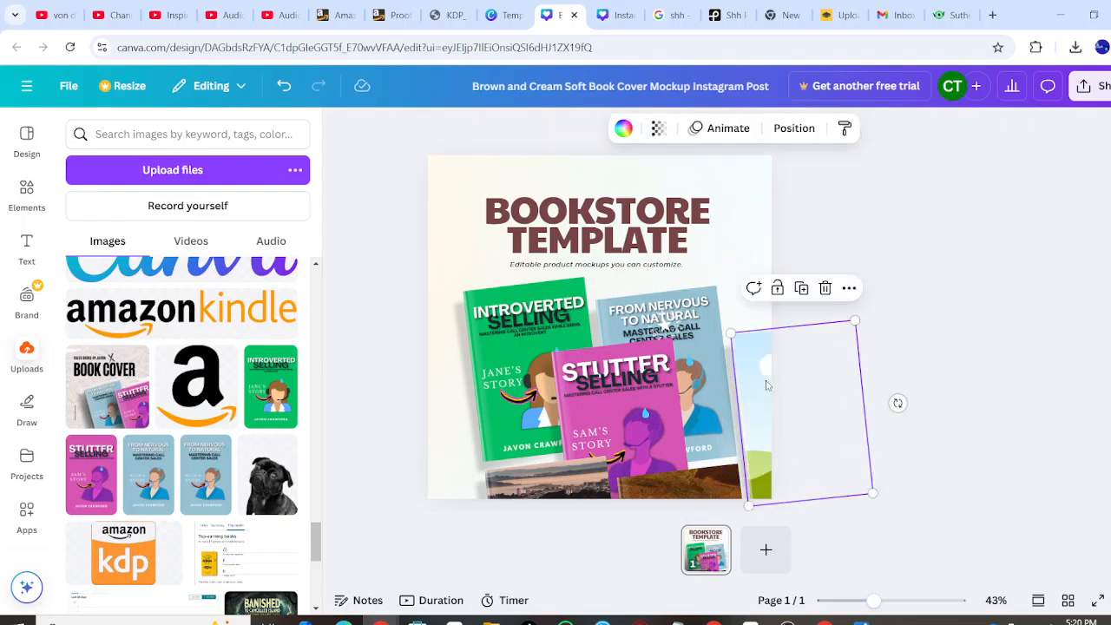
key("Delete")
left_click(766, 385)
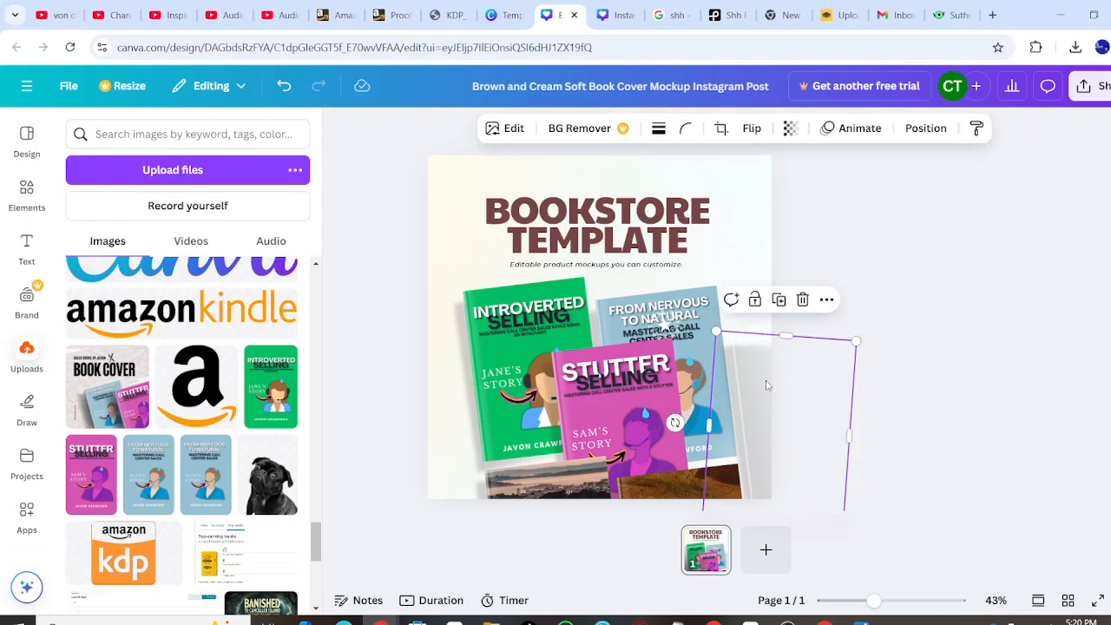
key("Delete")
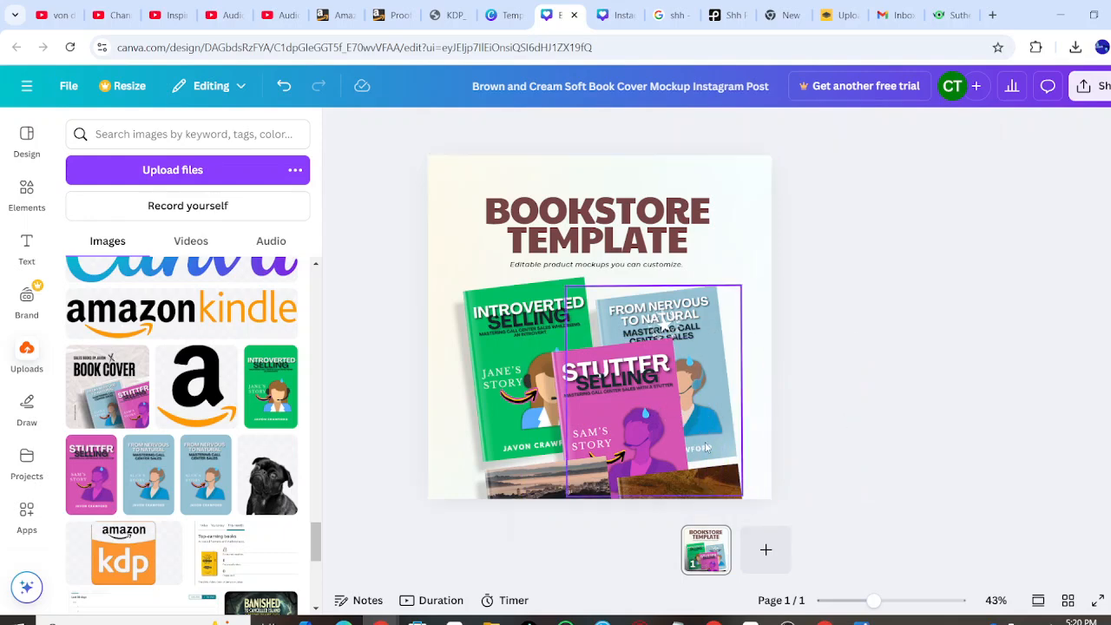
Delete the two partly visible landscape book mockups along the page's bottom edge, including their frames and shadows.
left_click(713, 486)
key("Delete")
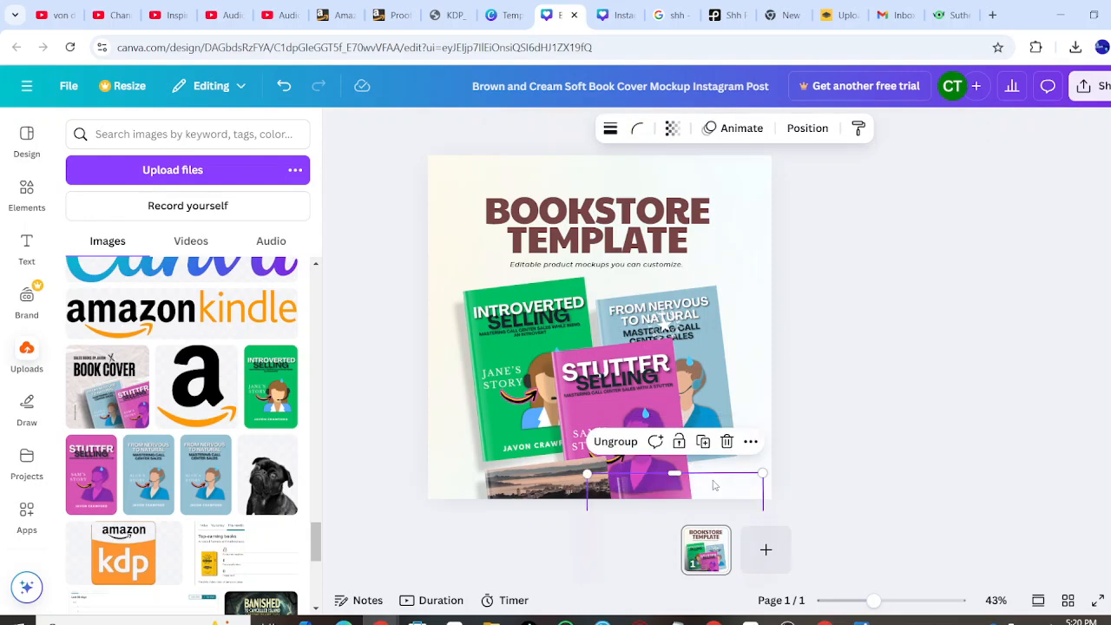
left_click(550, 491)
key("Delete")
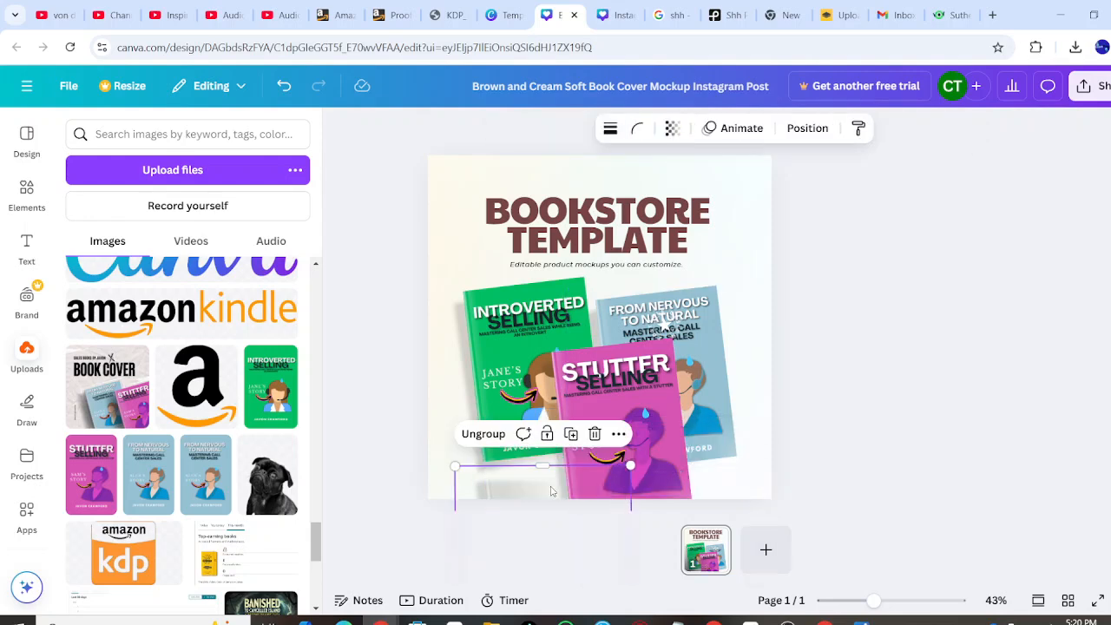
key("Delete")
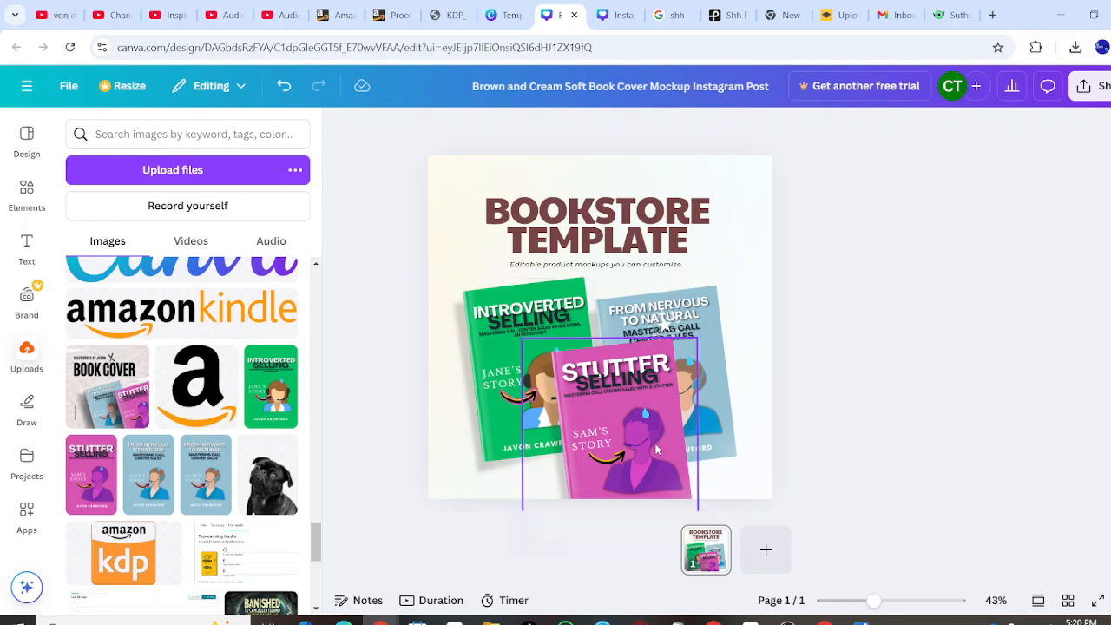
Delete the white star and the circular "Editable Design" text from the blue book cover.
left_click(668, 318)
key("Delete")
left_click(664, 324)
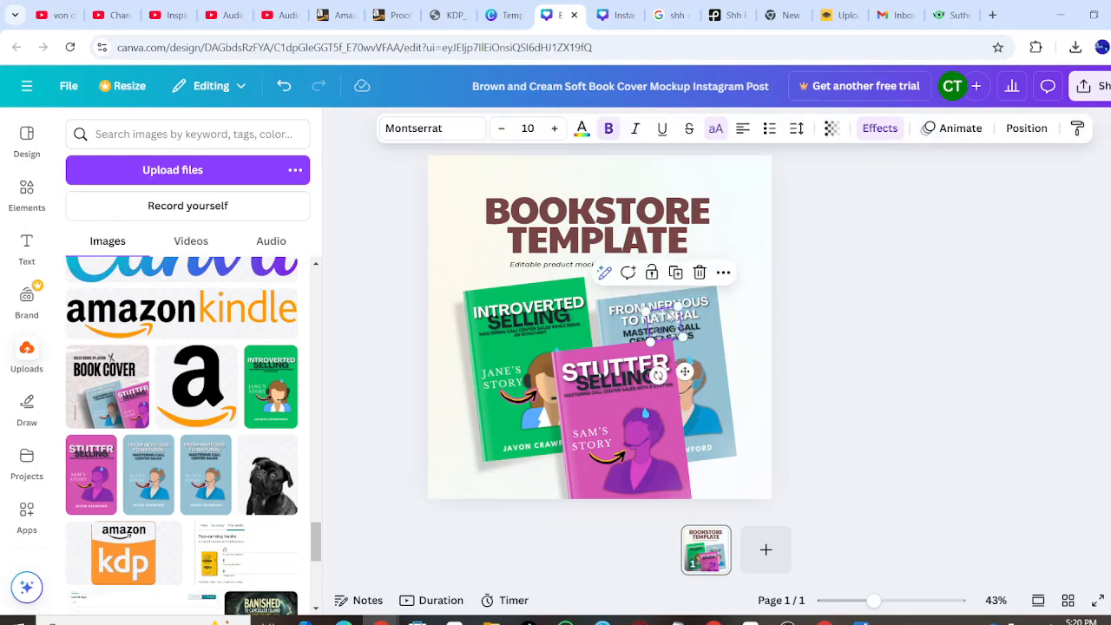
key("Delete")
left_click(667, 324)
key("Delete")
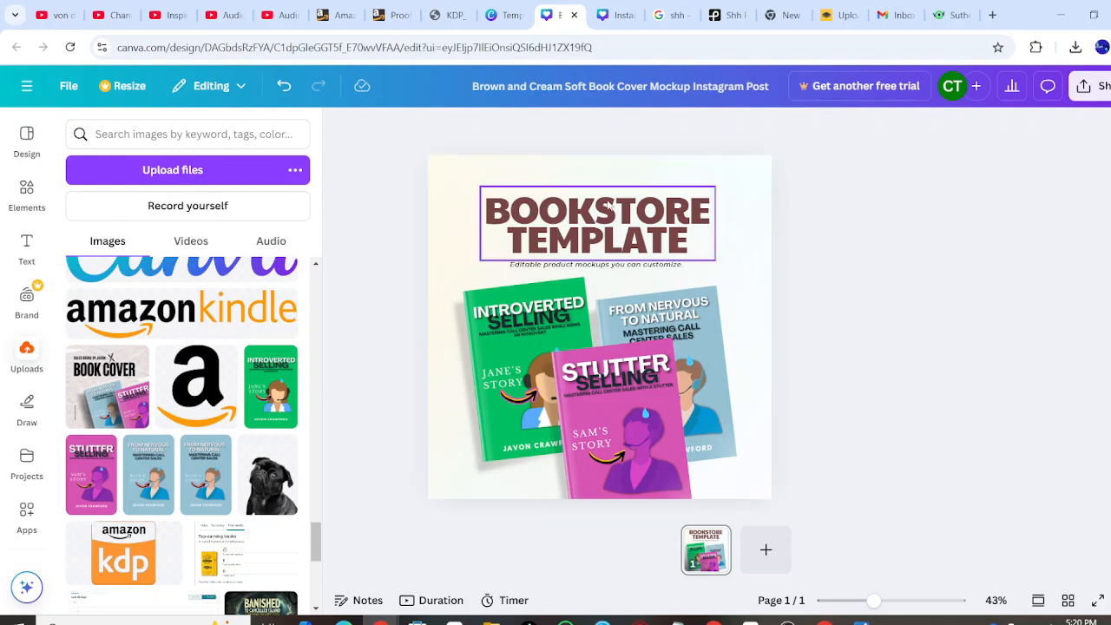
Add a blank second page to the design and browse the available templates for it.
left_click(768, 539)
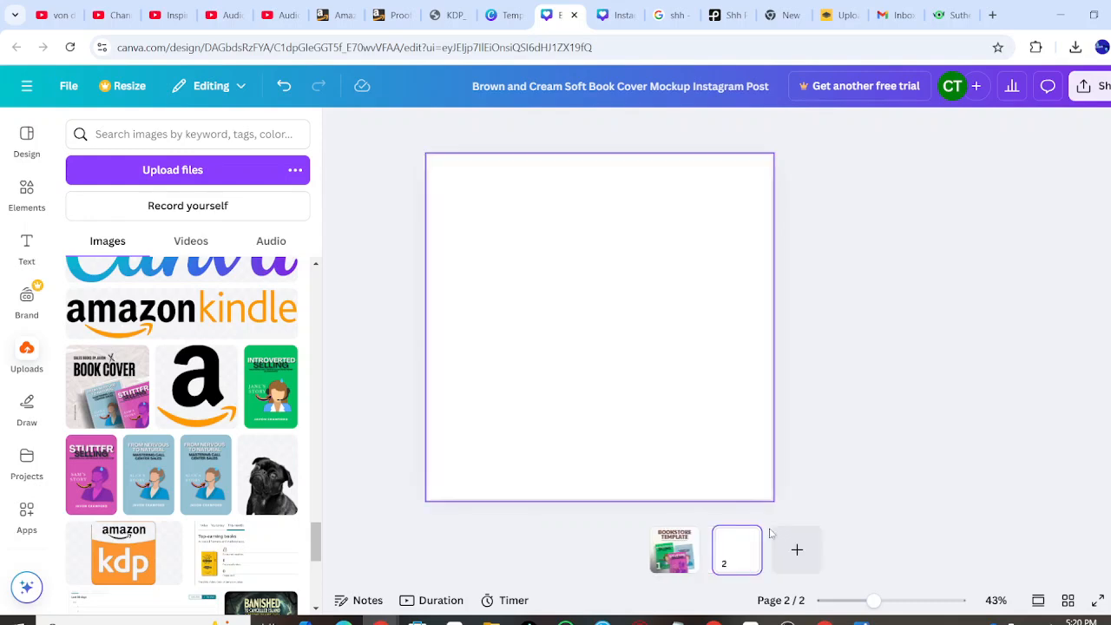
left_click(16, 144)
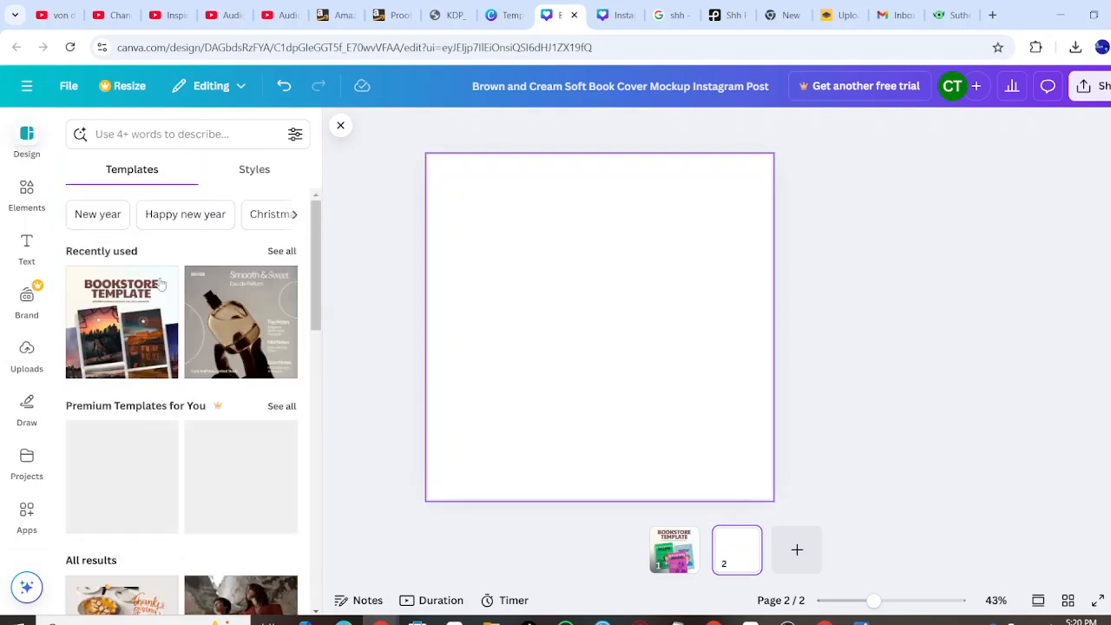
scroll(164, 386, "down", 3)
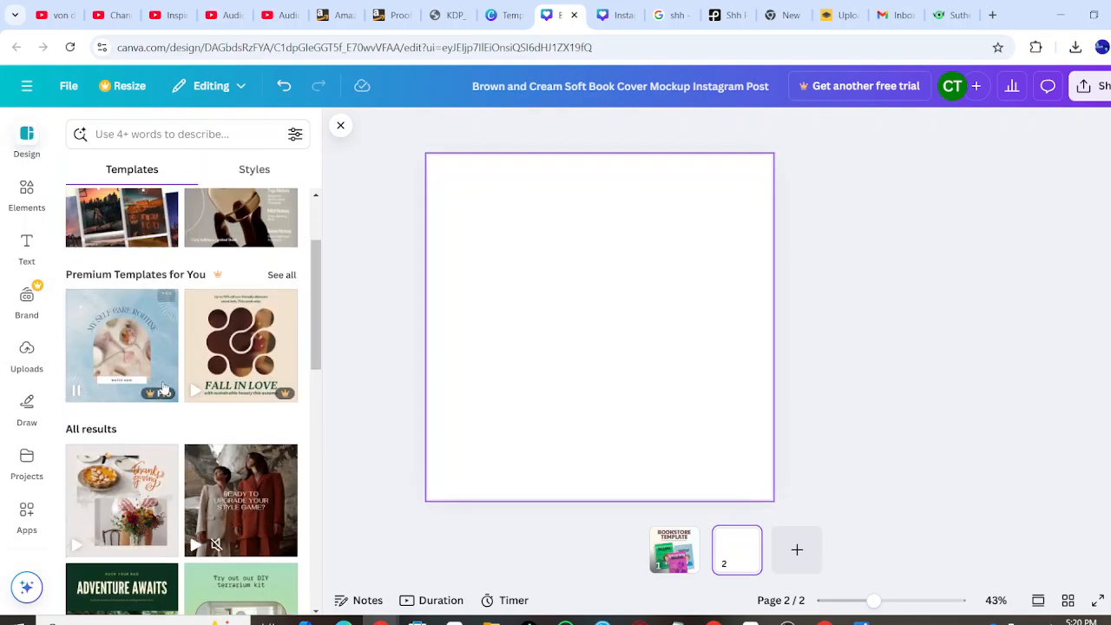
scroll(163, 381, "up", 3)
scroll(157, 301, "down", 3)
scroll(158, 301, "up", 3)
Search the templates for "mock uo" and apply the Brown Promotional Phone Mock Up Instagram Post template to page 2.
left_click(133, 134)
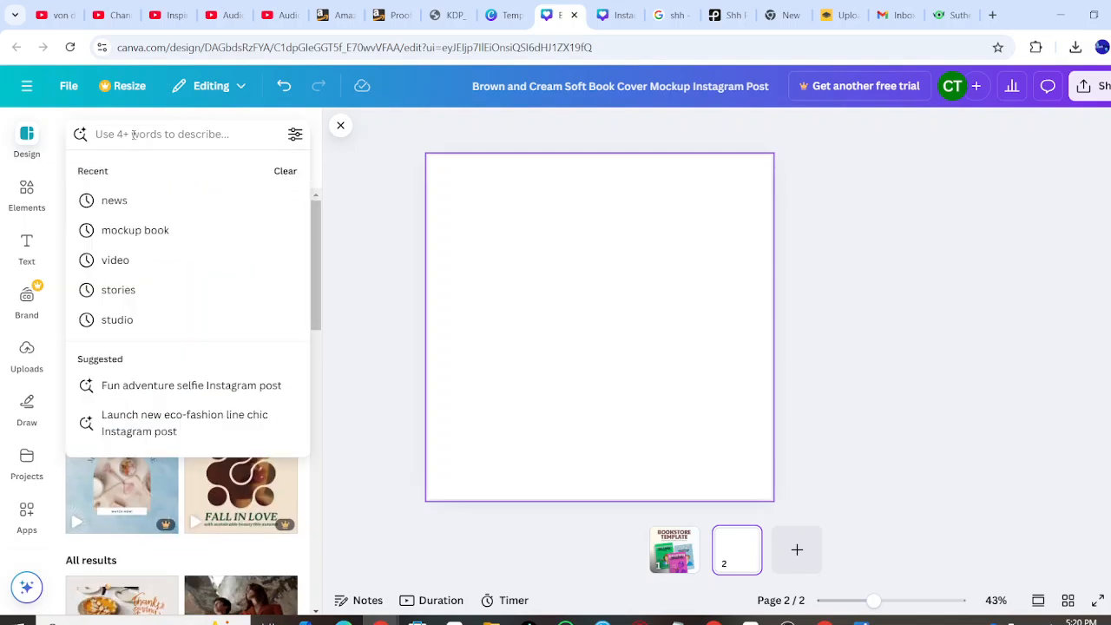
type("mockup")
key("BackSpace")
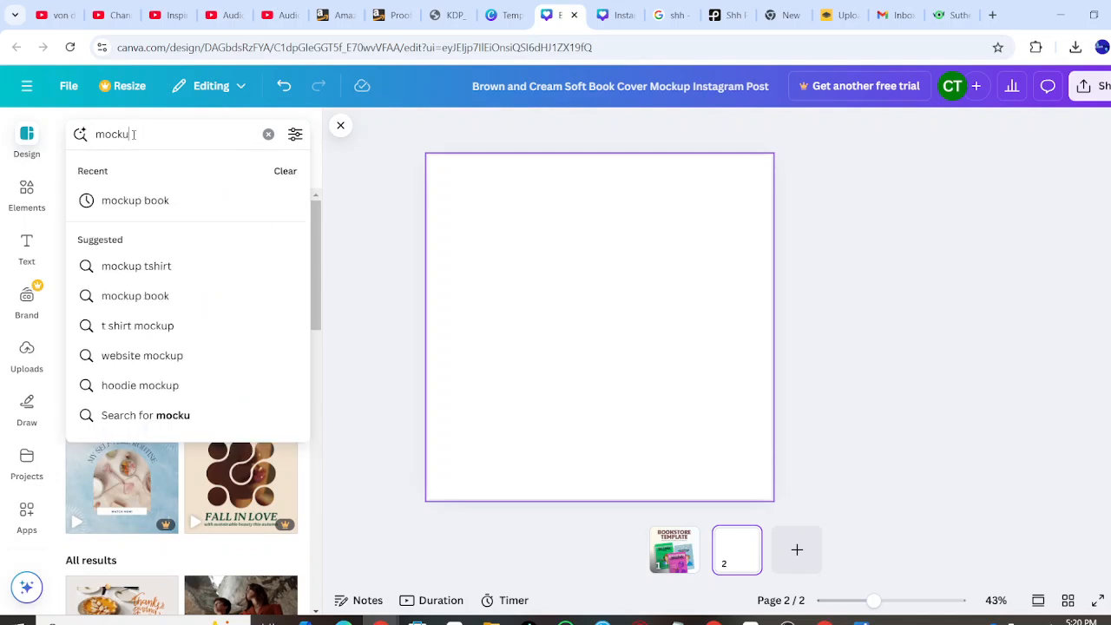
type("i")
key("BackSpace")
type("uo")
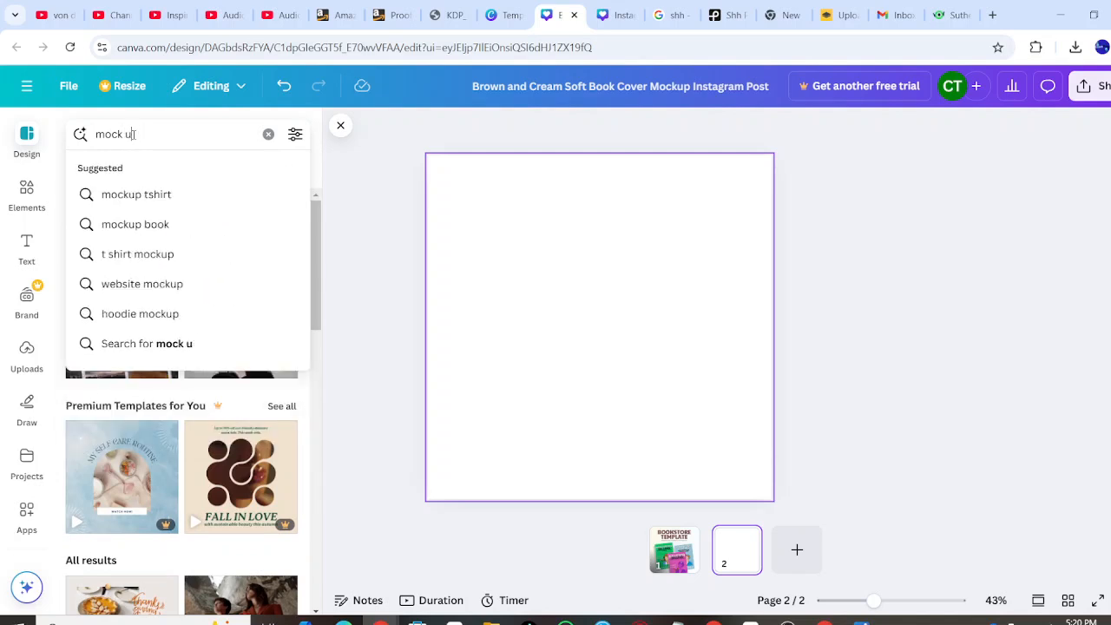
key("Return")
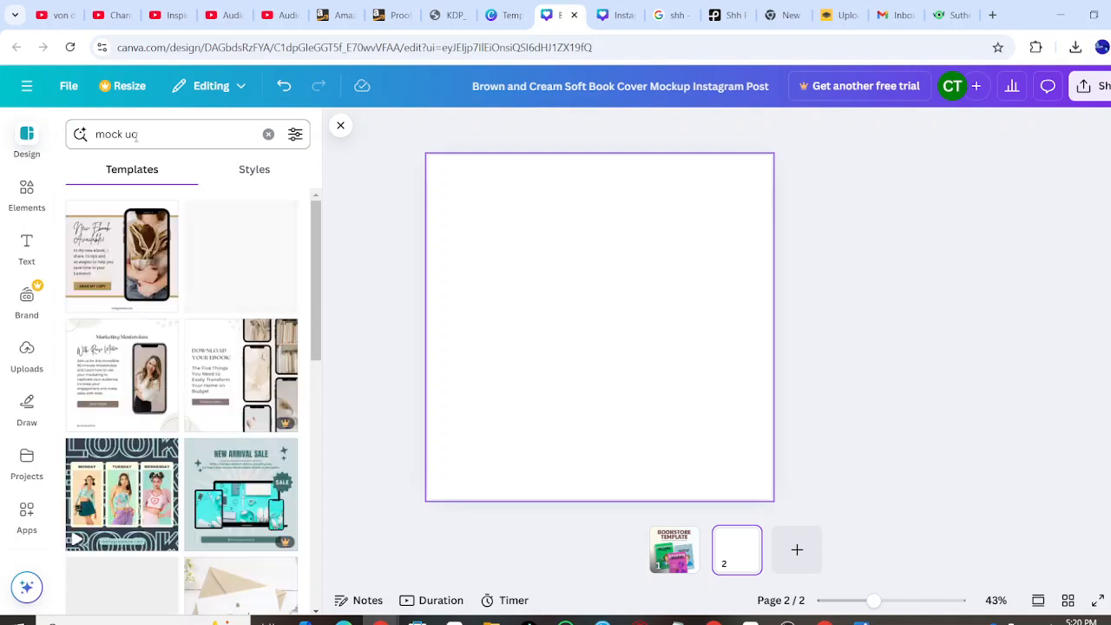
left_click(126, 264)
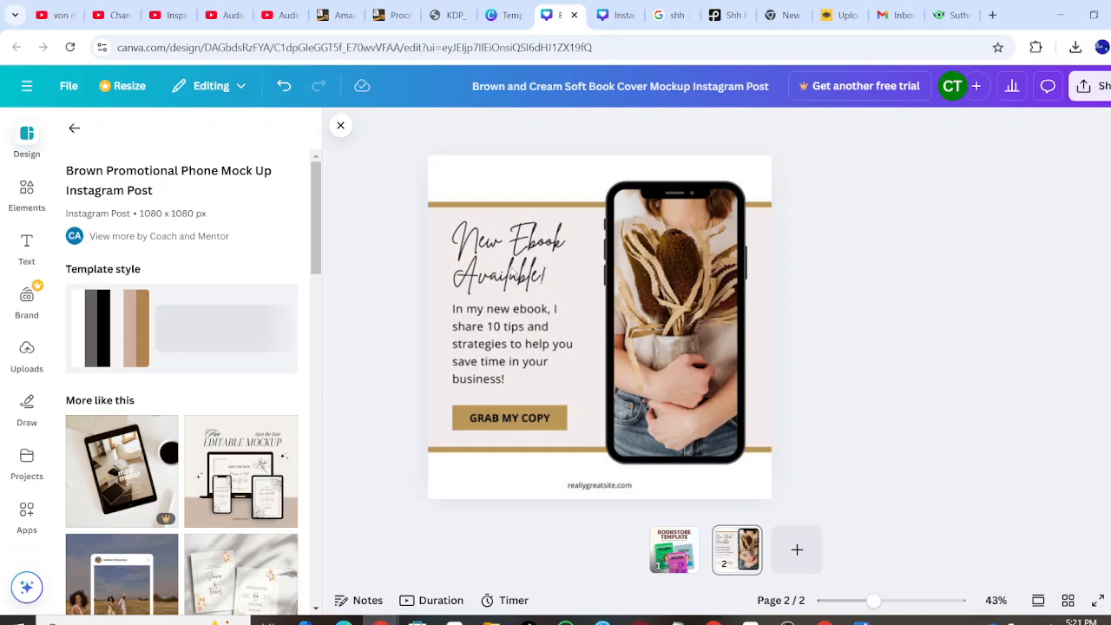
Replace the "BOOKSTORE TEMPLATE" heading on page 1 with "SALES BOOK BUNDLE".
scroll(593, 262, "up", 2)
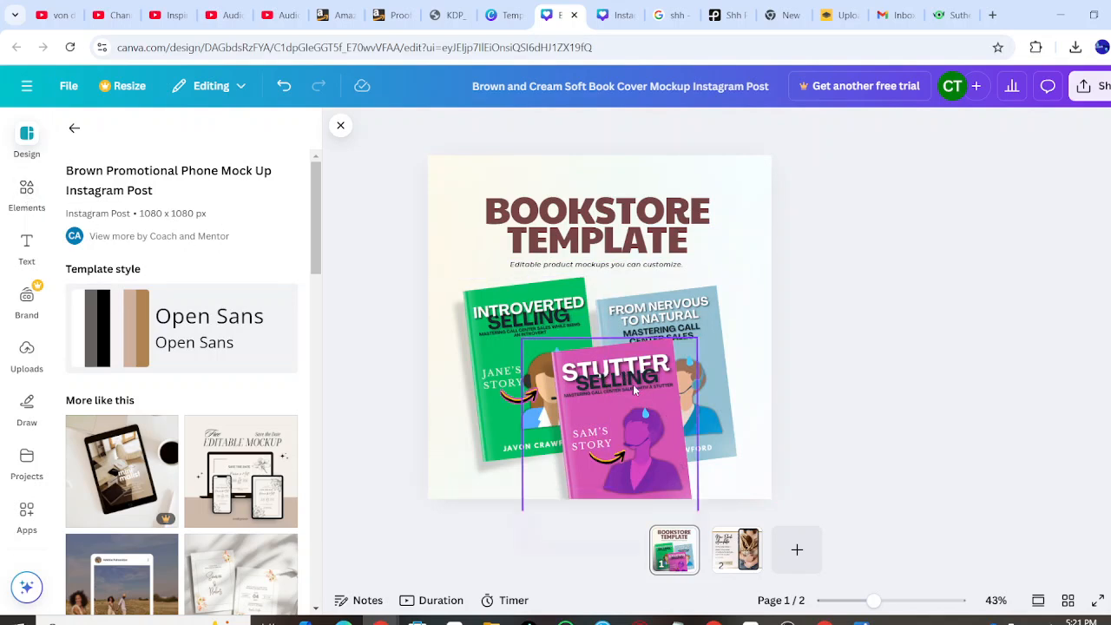
left_click(635, 215)
left_click(647, 216)
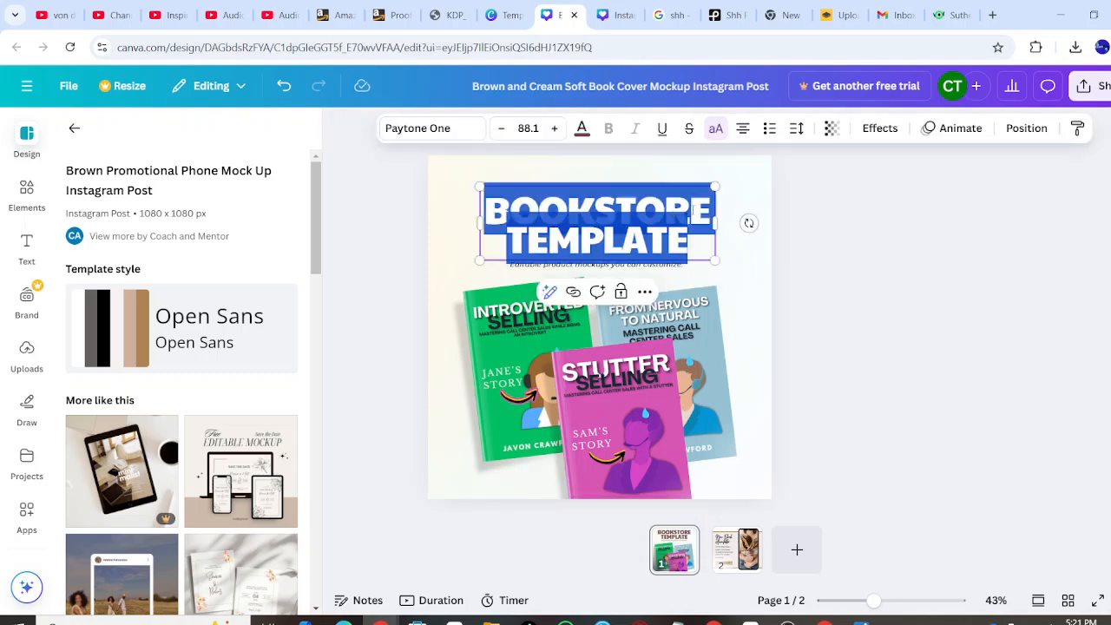
type("SSAL")
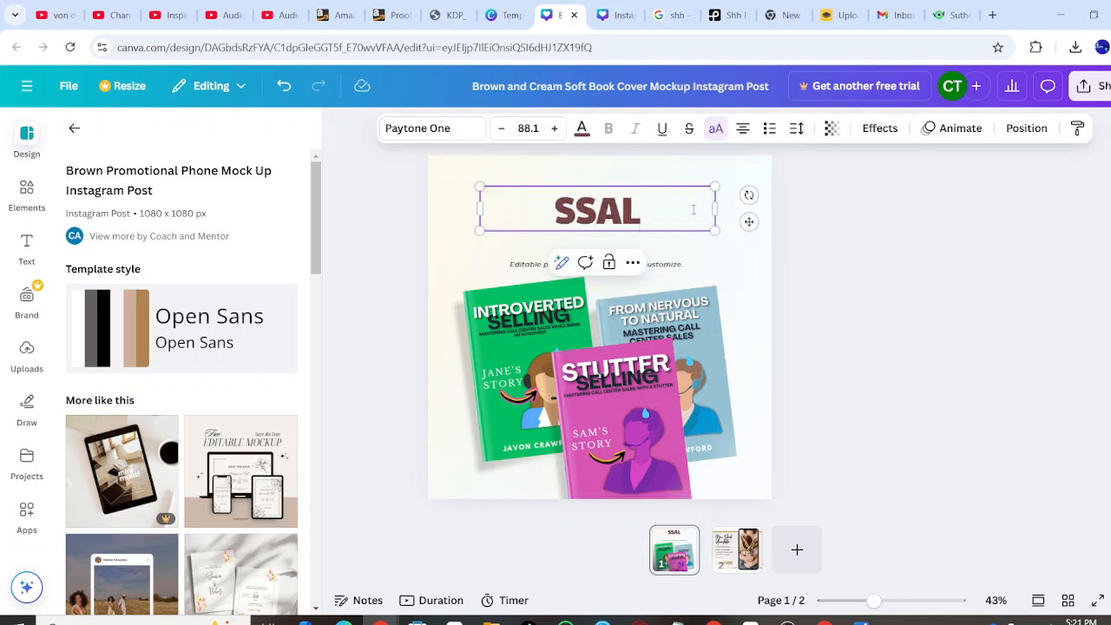
key("BackSpace")
key("BackSpace")
key("BackSpace")
type("ALE")
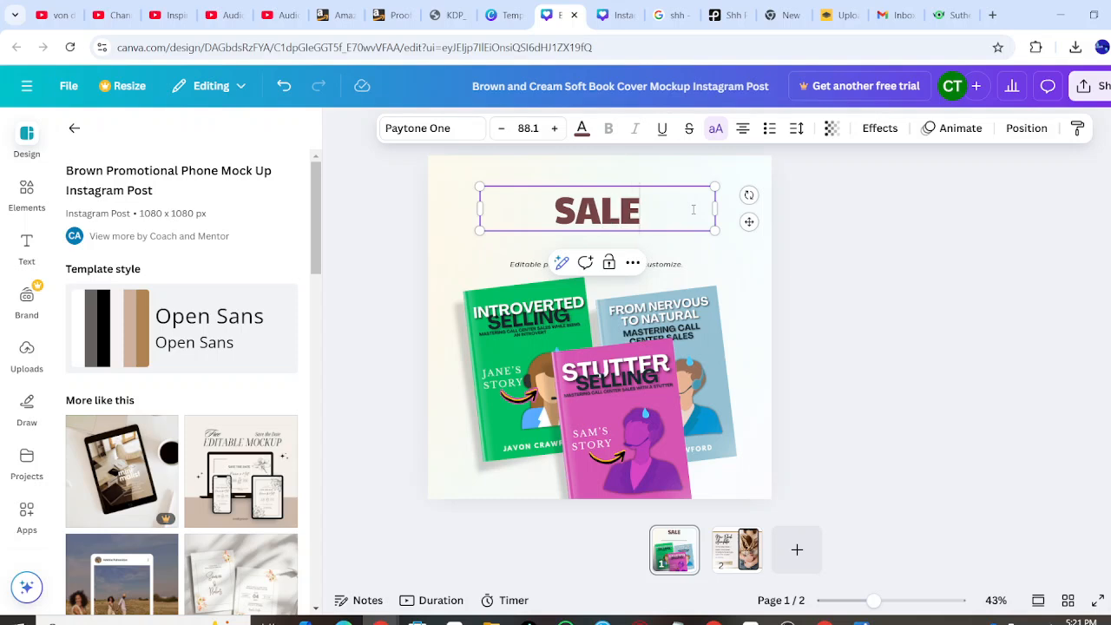
type("S BOOK")
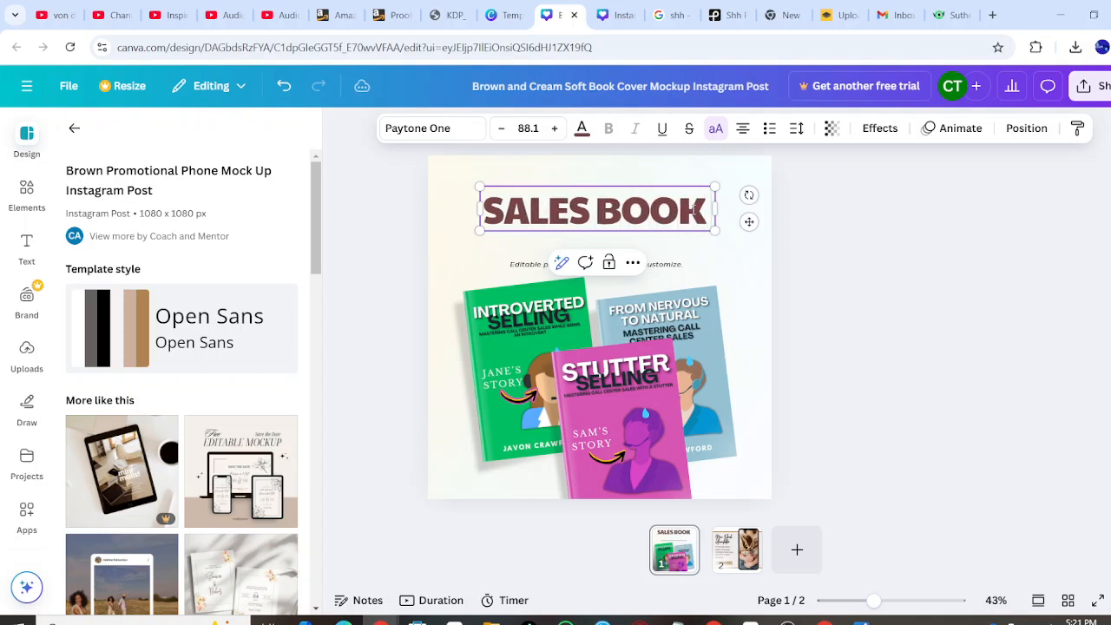
type(" BUNDLE")
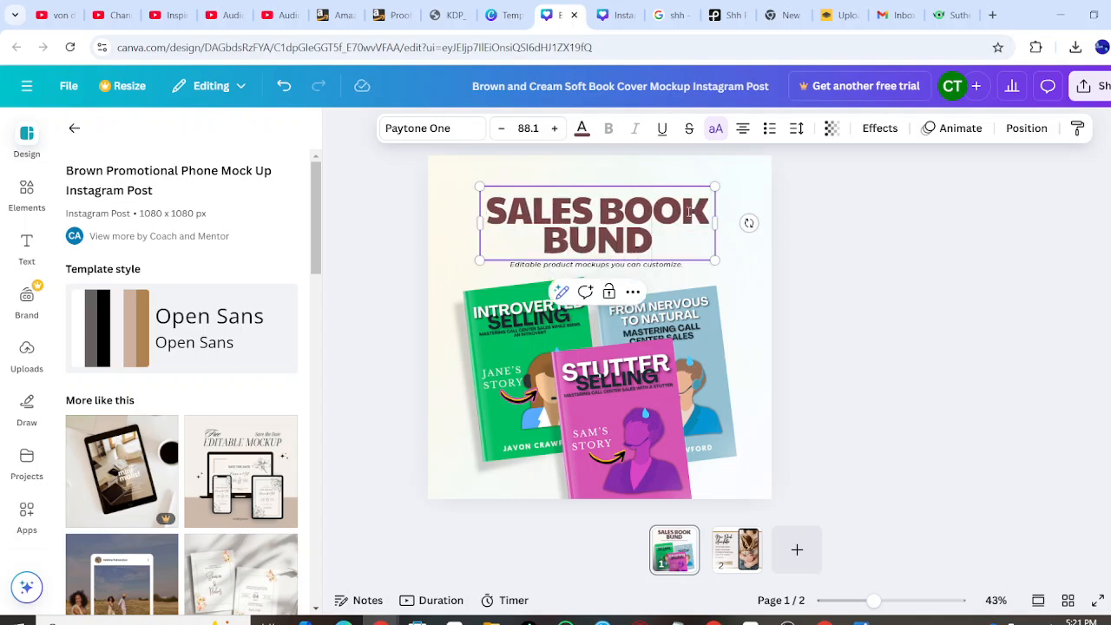
Change the small italic subtitle under the page 1 heading to "Master Sales in 2025".
left_click(695, 268)
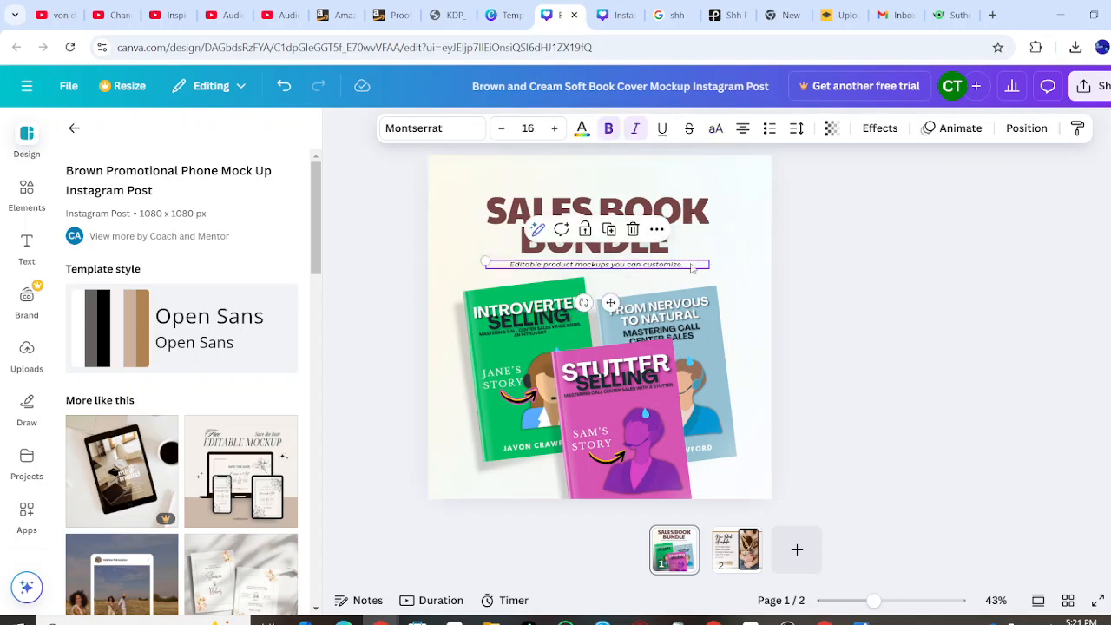
left_click(691, 267)
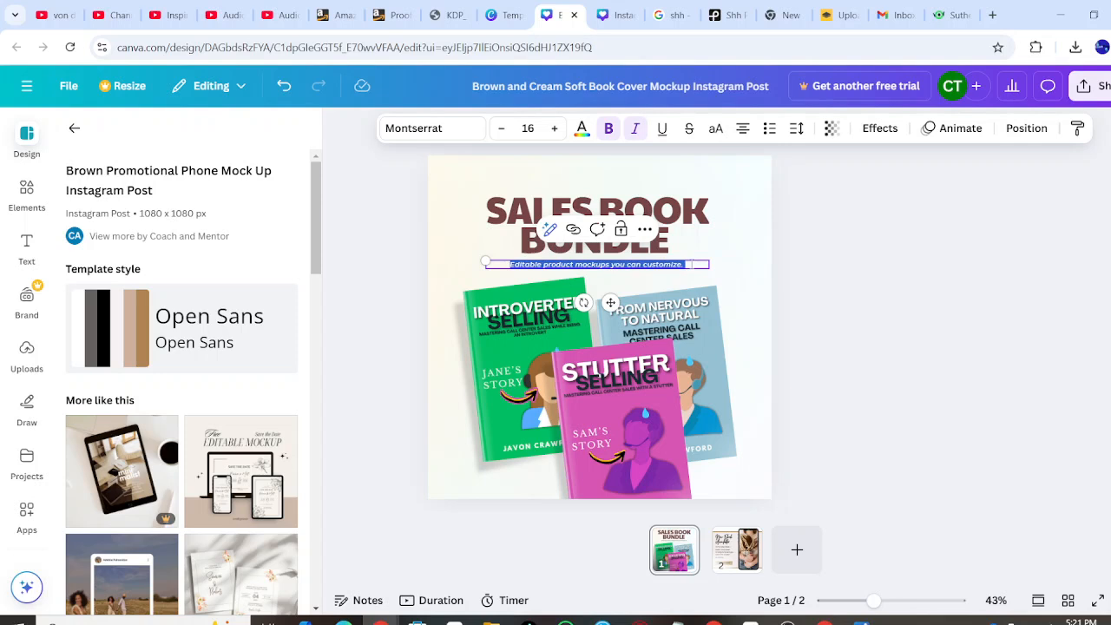
type("Mas")
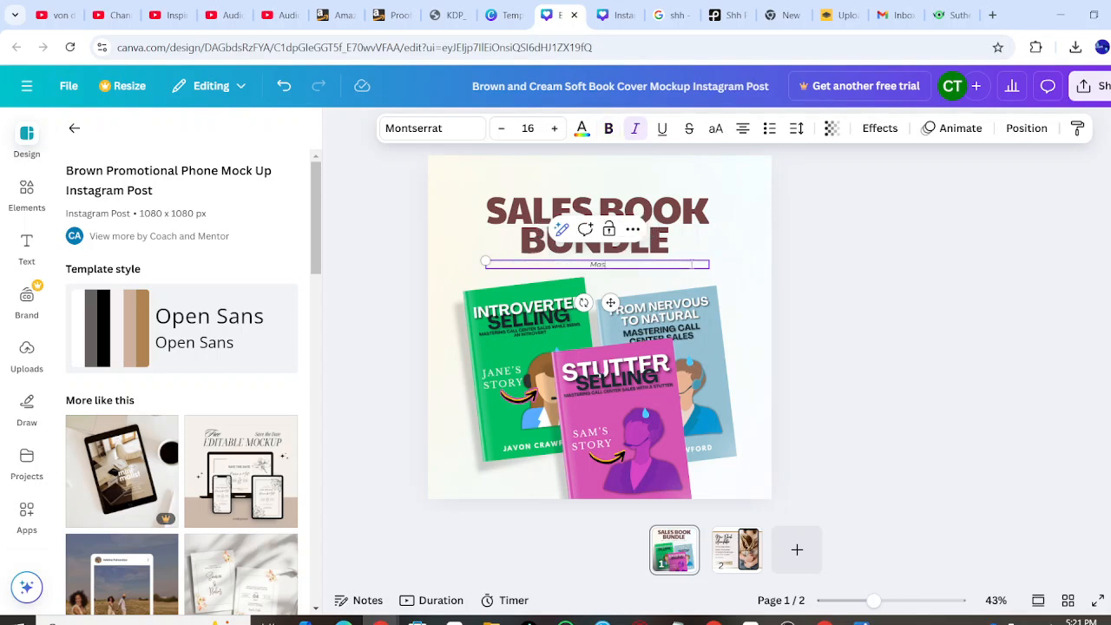
type("ter Sakes in 2025")
left_click(729, 275)
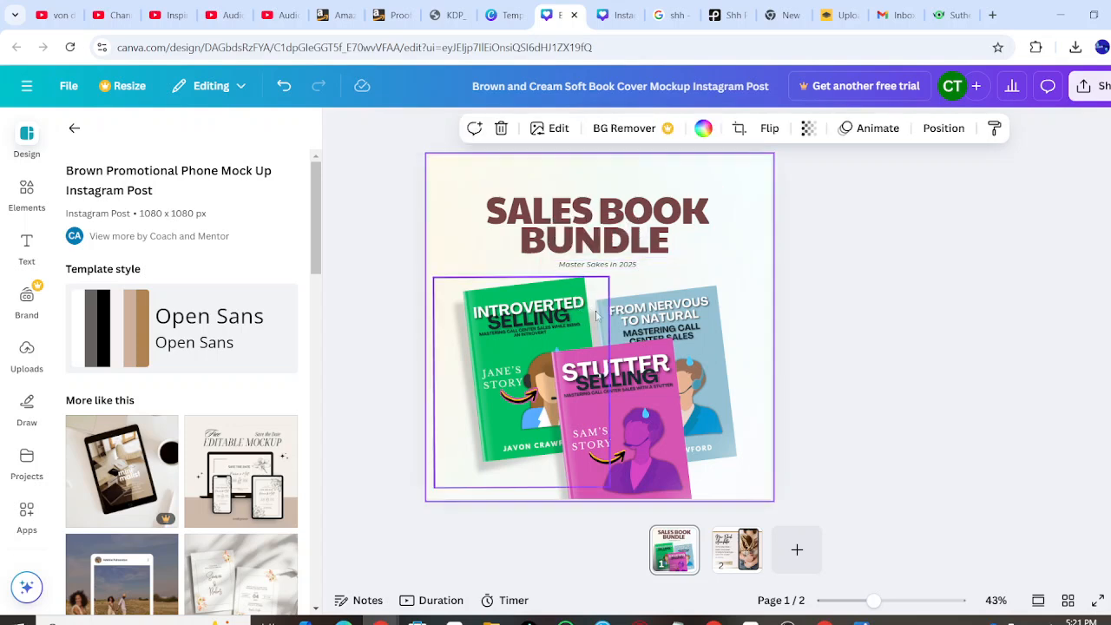
left_click(622, 267)
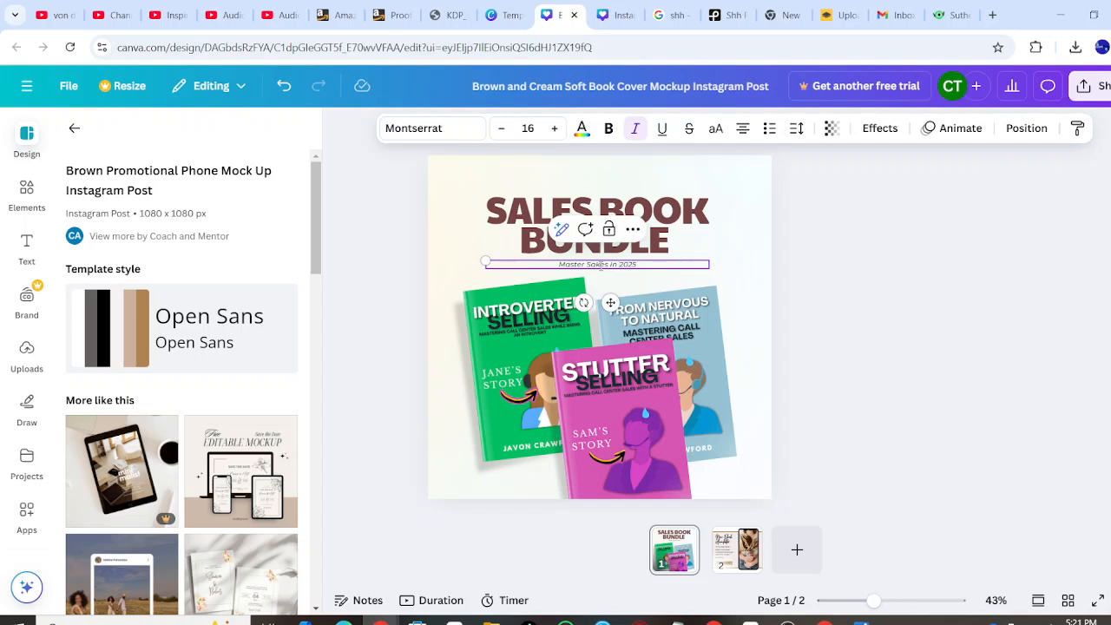
key("BackSpace")
type("l")
left_click(734, 265)
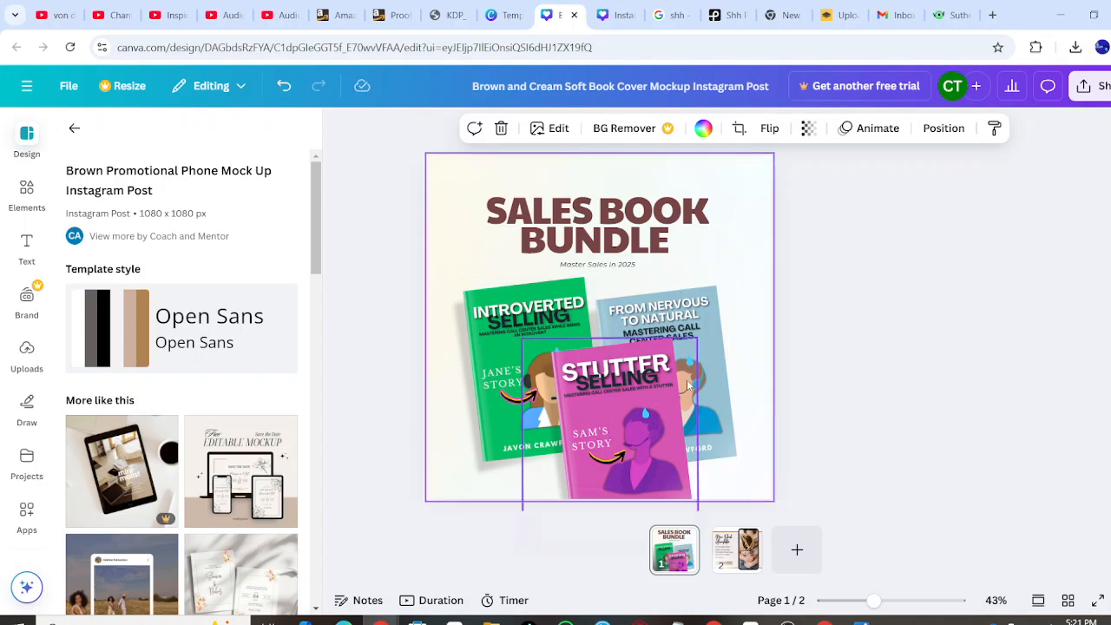
Recolor the gold horizontal lines behind the phone on page 2 in the default solid pink.
left_click(727, 547)
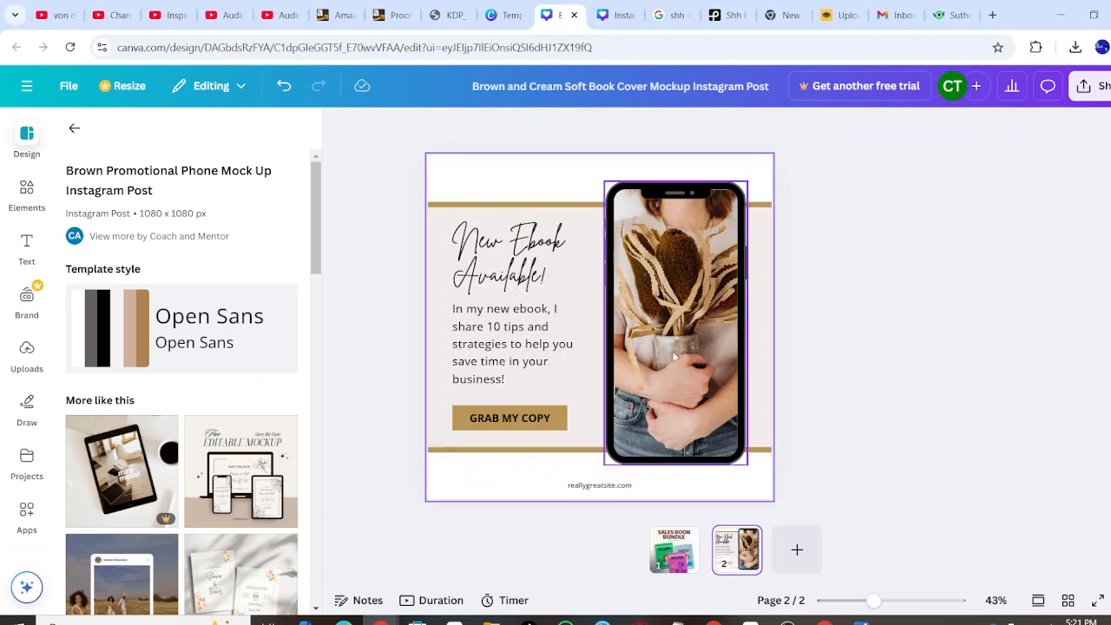
scroll(623, 368, "up", 5)
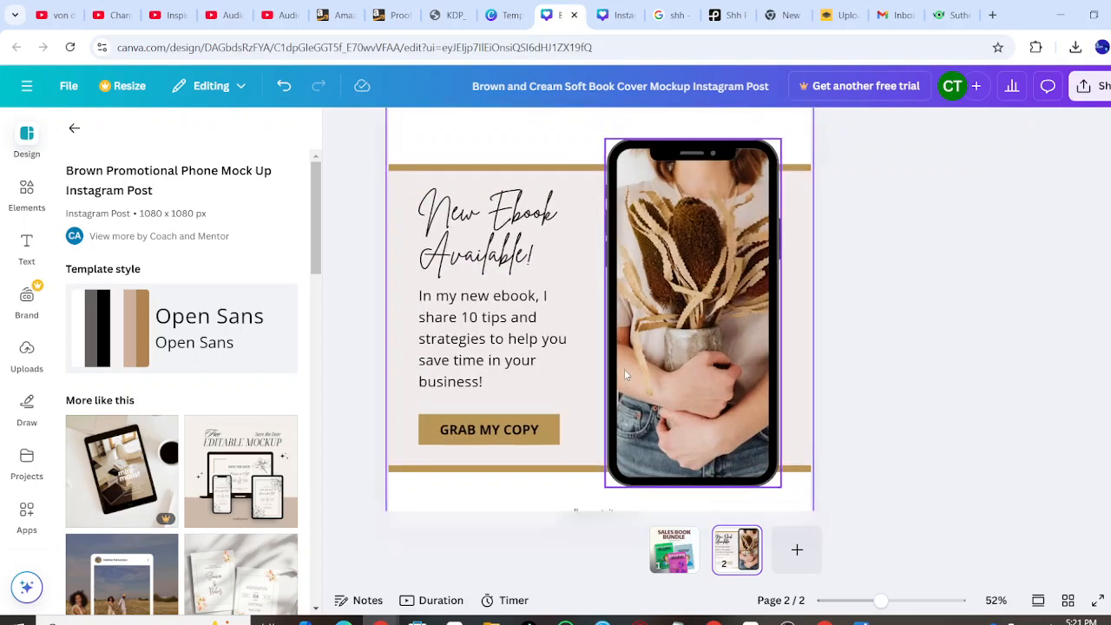
scroll(624, 369, "down", 4)
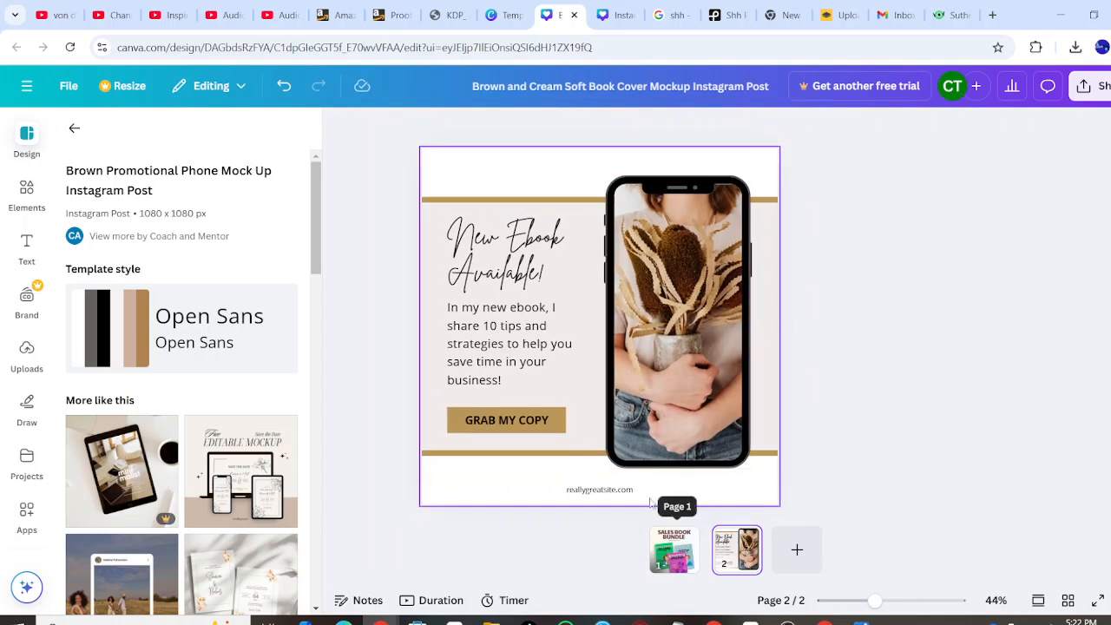
left_click(460, 205)
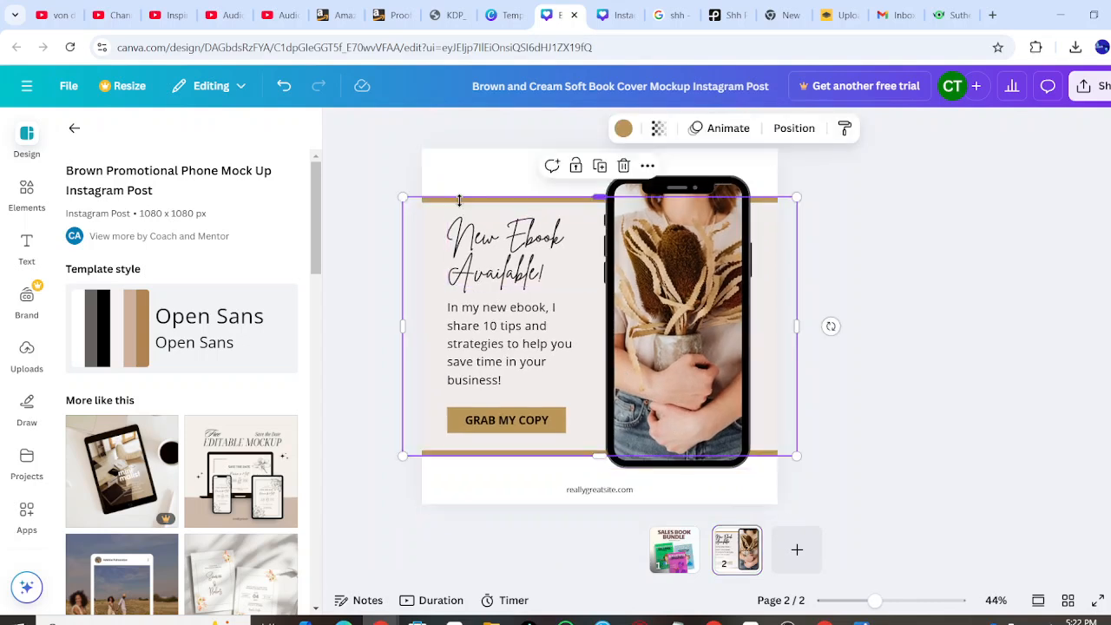
left_click(622, 130)
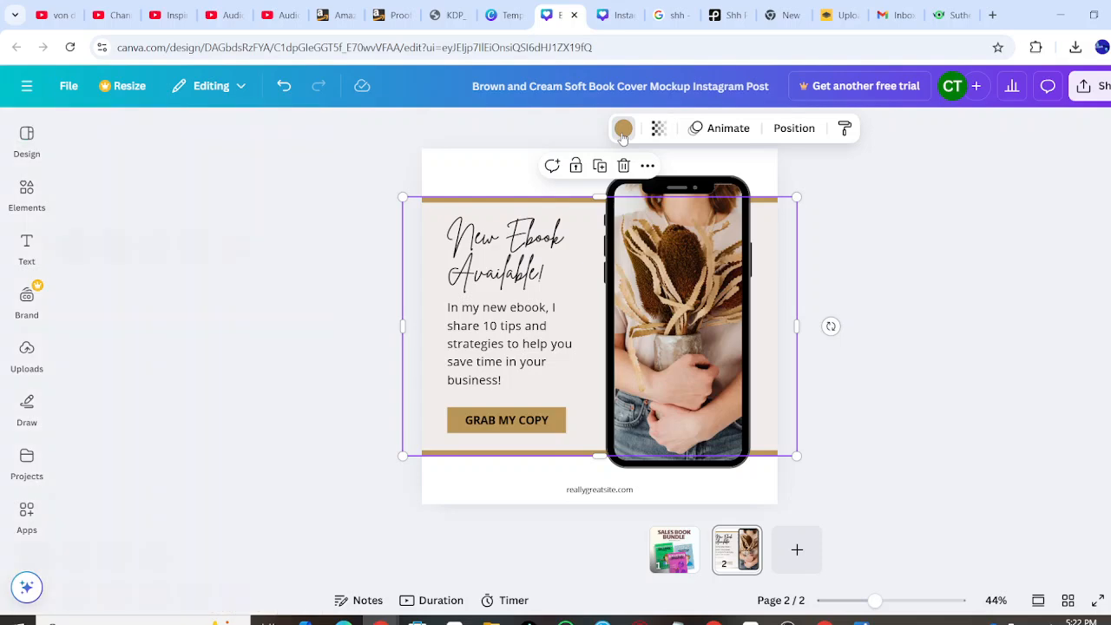
scroll(102, 492, "down", 1)
scroll(103, 492, "down", 2)
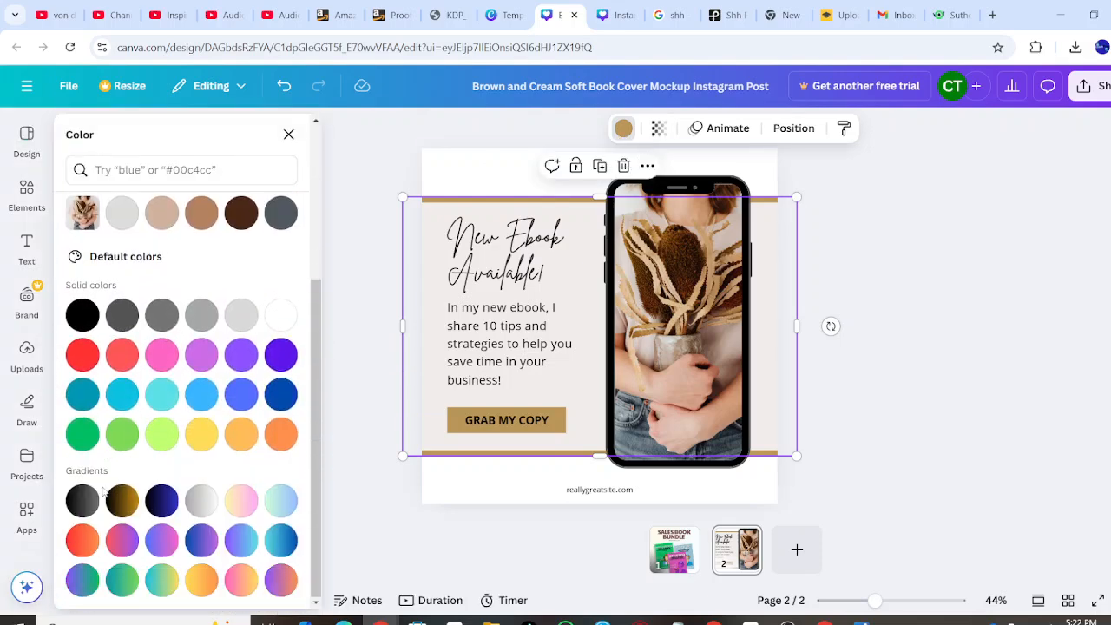
left_click(162, 357)
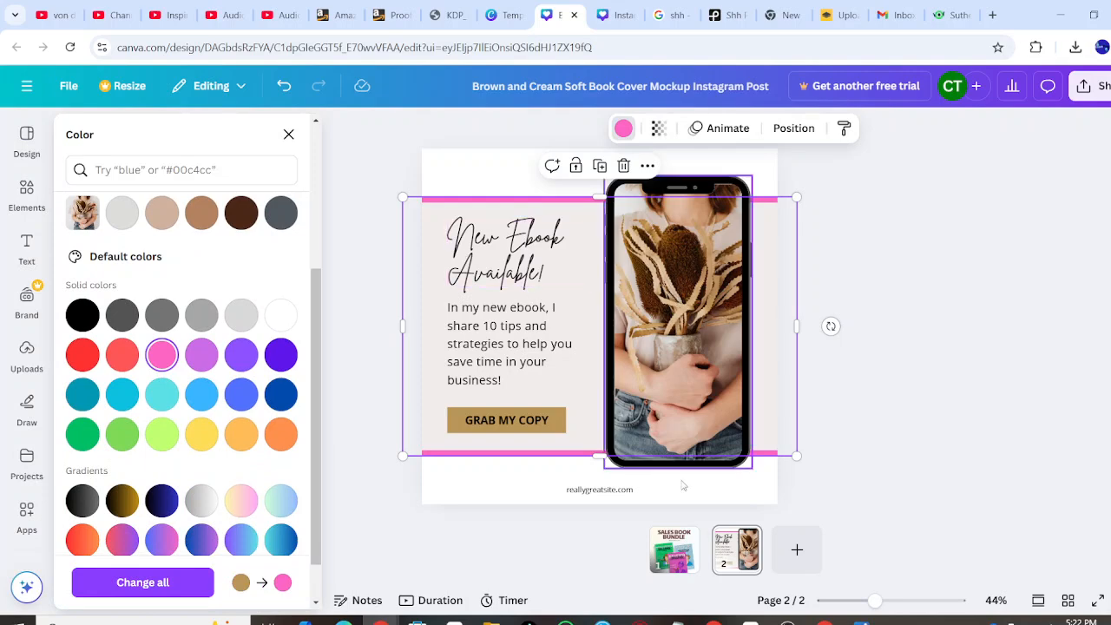
Insert the uploaded green "Introverted Selling" cover image and move it from page 1 to page 2.
left_click(683, 557)
left_click(600, 470)
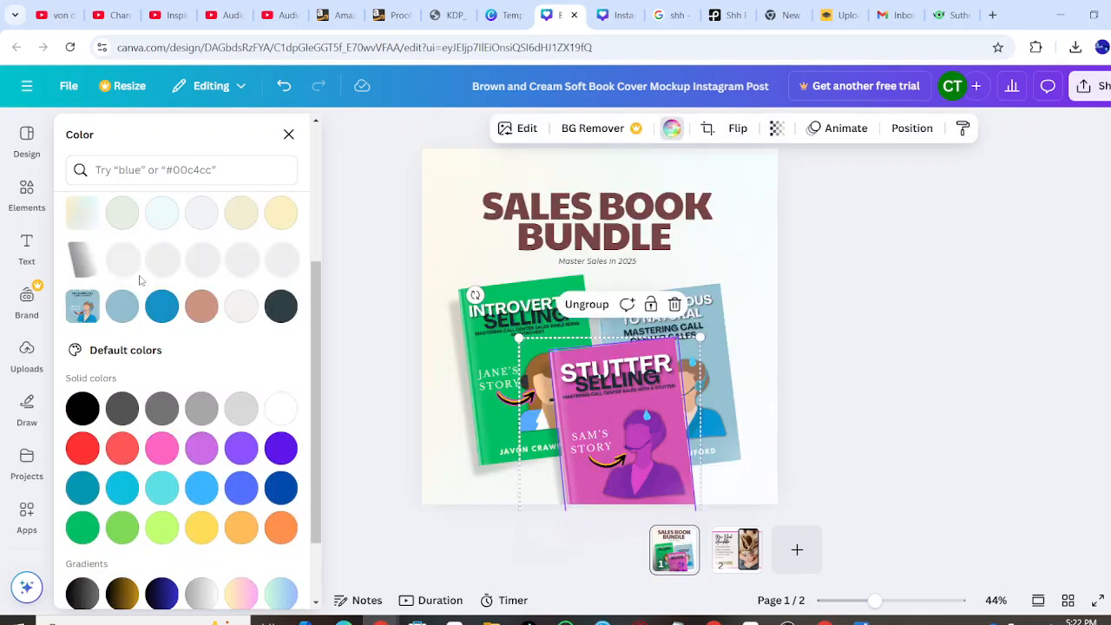
left_click(27, 349)
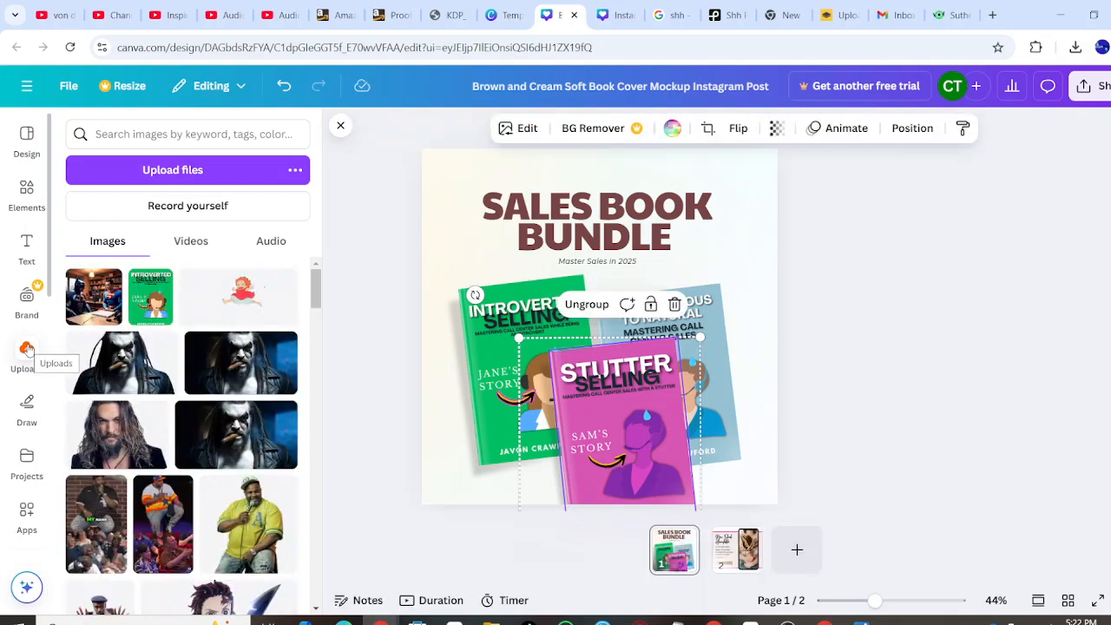
mouse_move(151, 300)
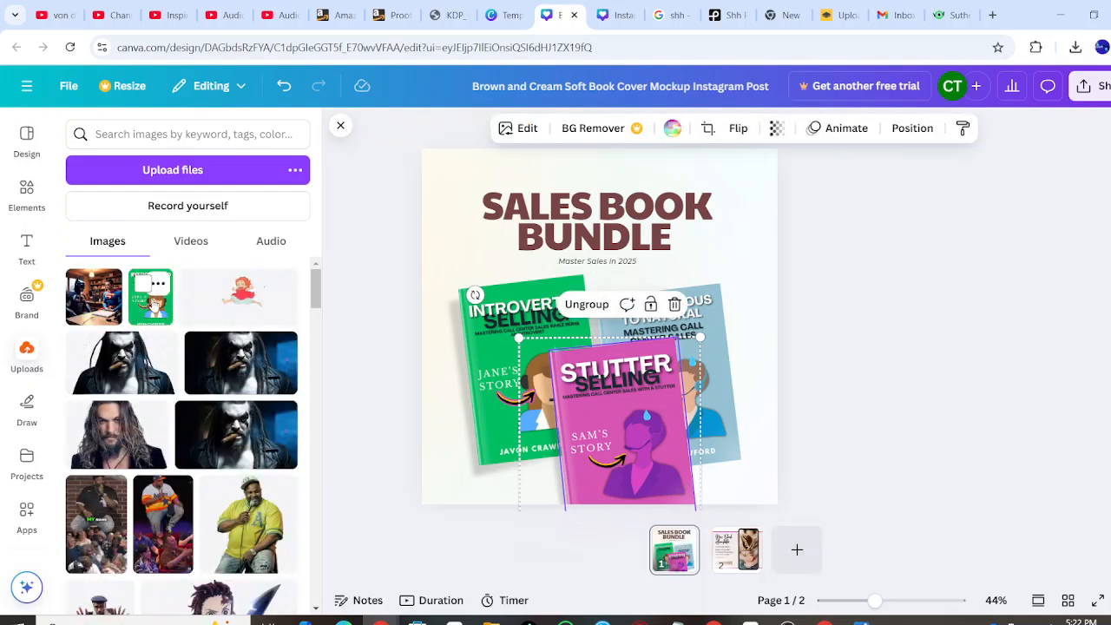
left_click(151, 306)
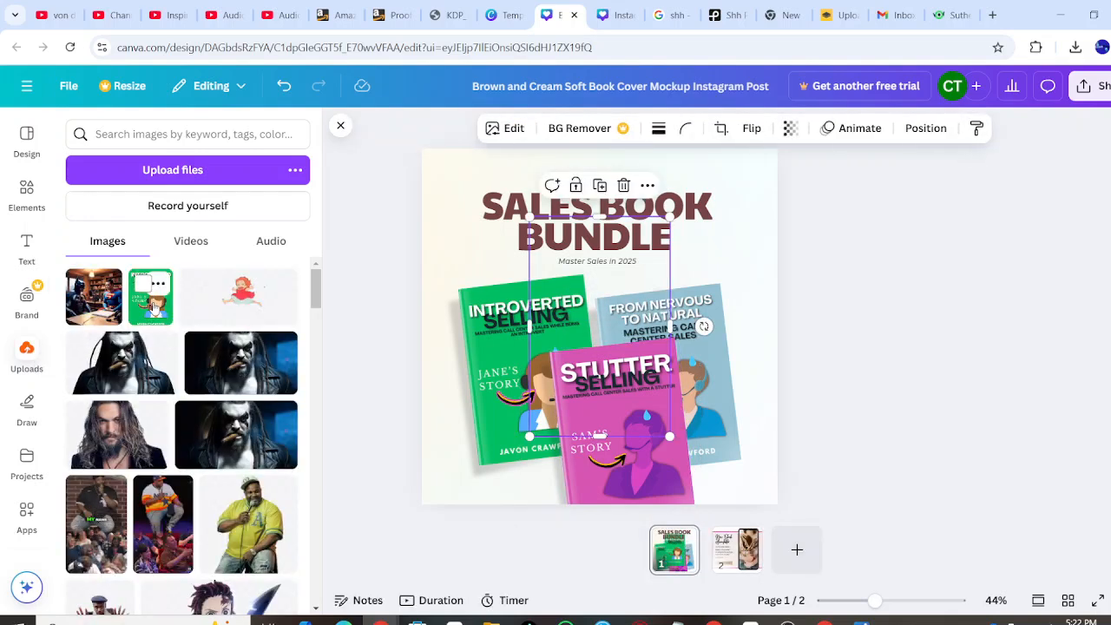
left_click_drag(606, 311, 735, 556)
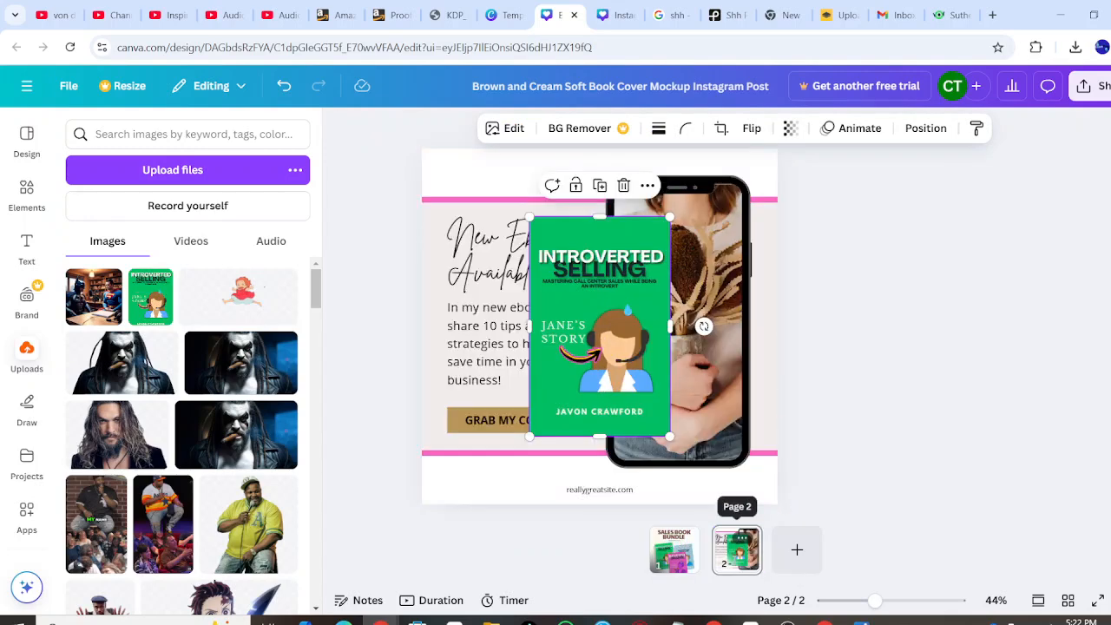
Fill the phone mockup's screen with the green cover and try to shrink the image inside the frame.
left_click_drag(661, 336, 698, 327)
double_click(697, 322)
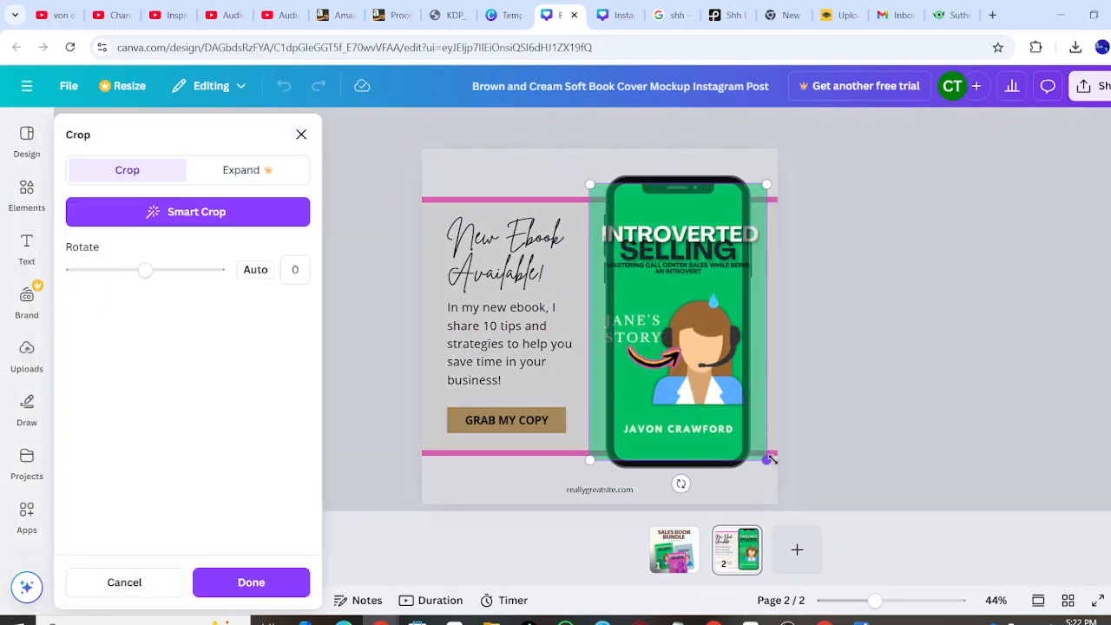
left_click_drag(766, 459, 737, 441)
left_click(837, 328)
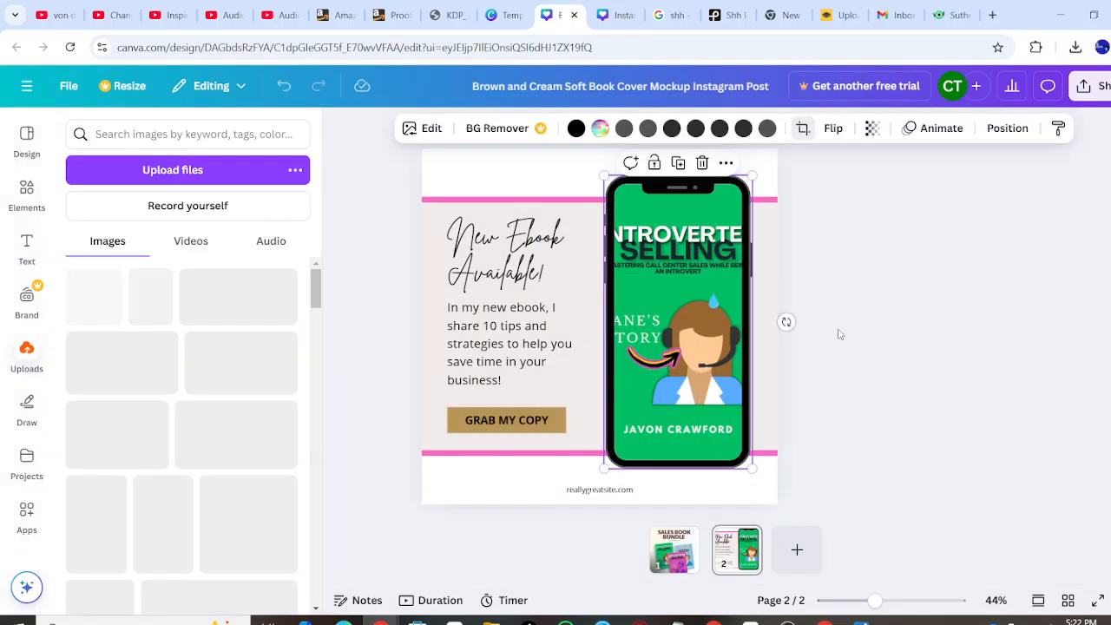
Recolor page 2's horizontal lines and the "GRAB MY COPY" box with the green from the cover's photo colors.
left_click(588, 201)
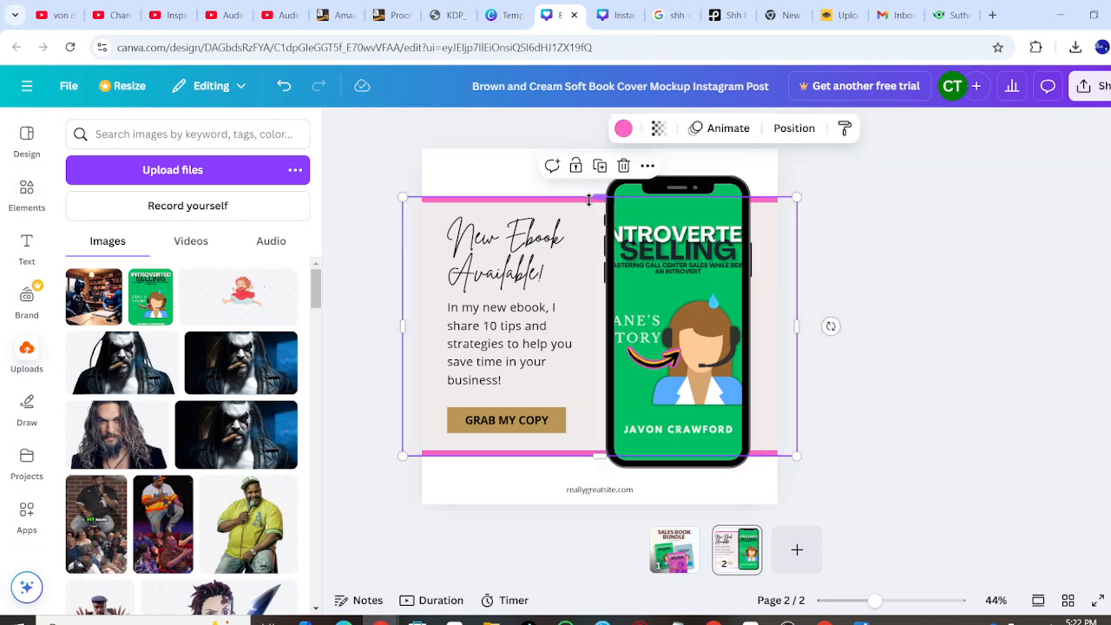
left_click(622, 128)
left_click(122, 451)
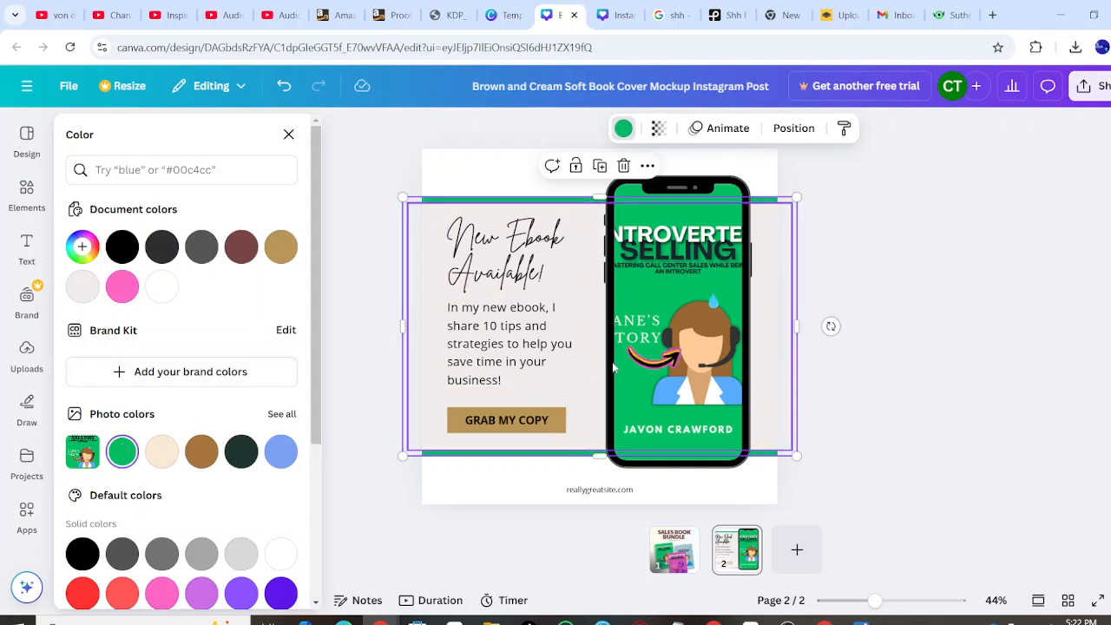
left_click(540, 414)
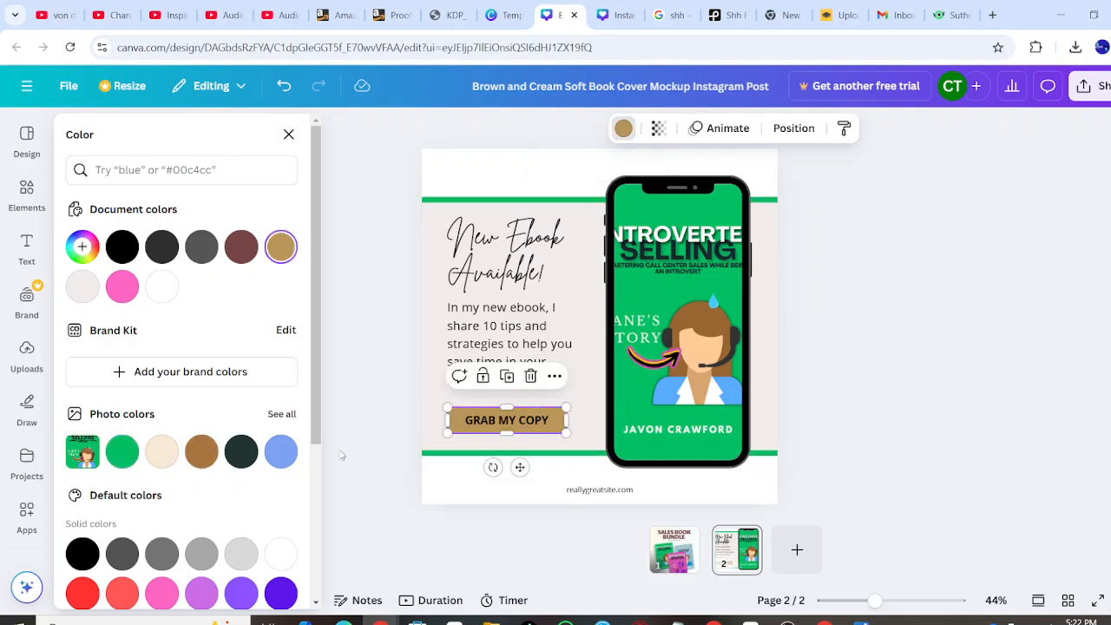
left_click(122, 450)
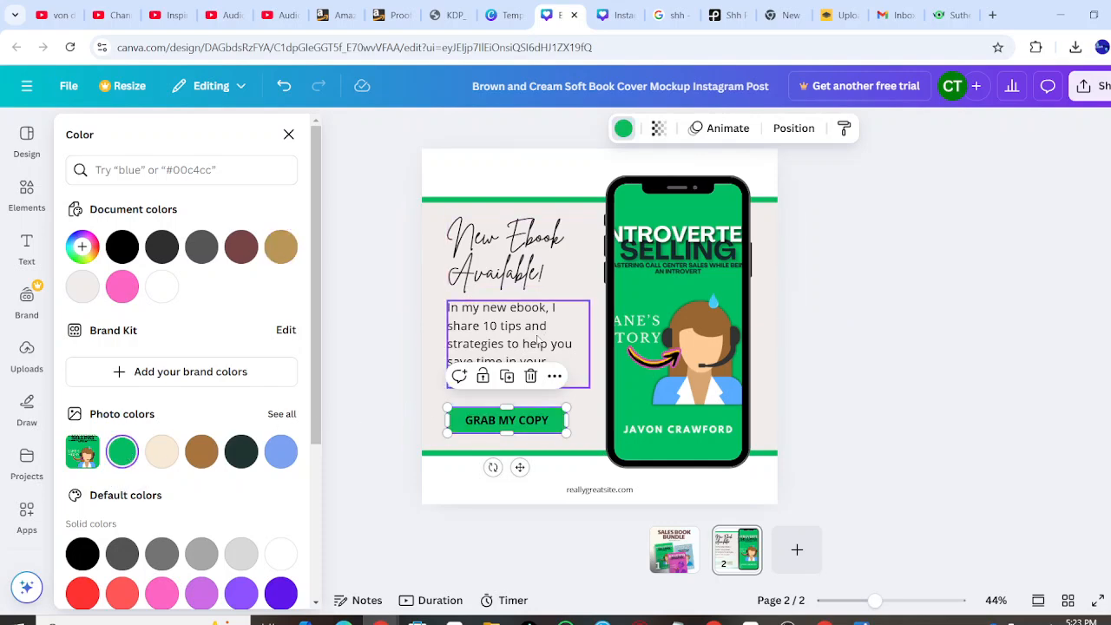
Replace "save time" in page 2's description text with "master sales as an".
scroll(482, 399, "up", 5)
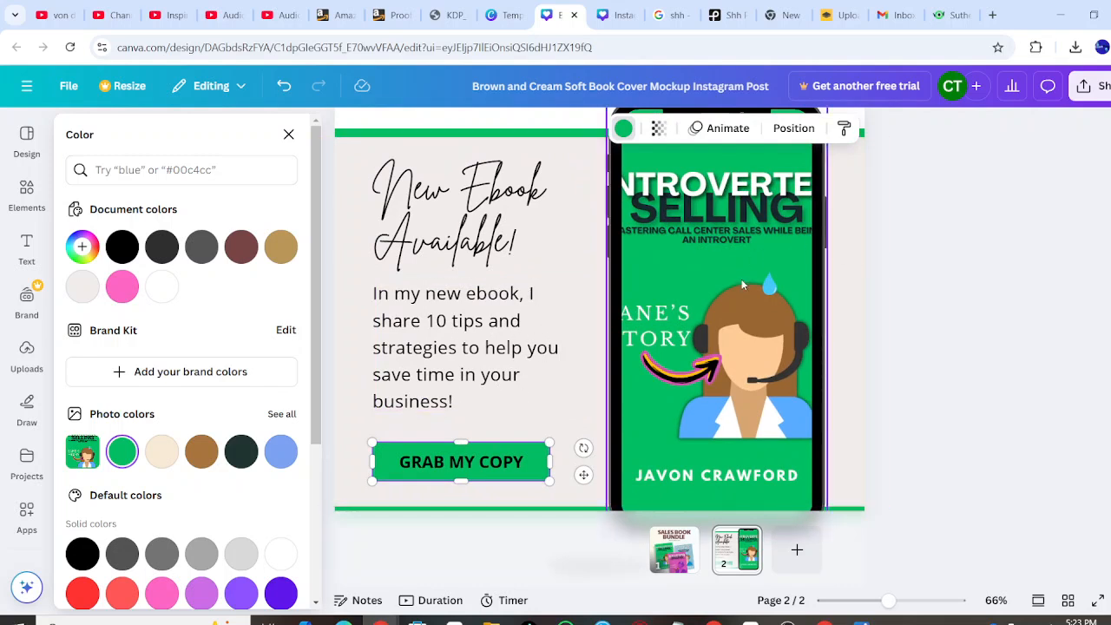
double_click(457, 375)
left_click(453, 375)
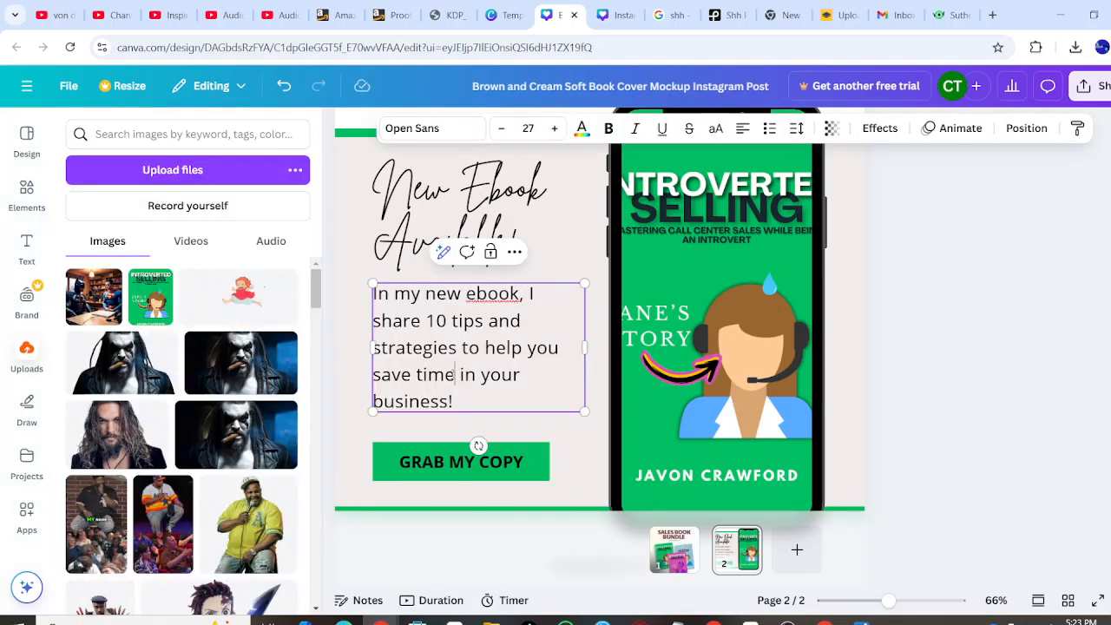
key("BackSpace")
key("BackSpace")
key("BackSpace")
key("BackSpace")
key("BackSpace")
key("BackSpace")
key("BackSpace")
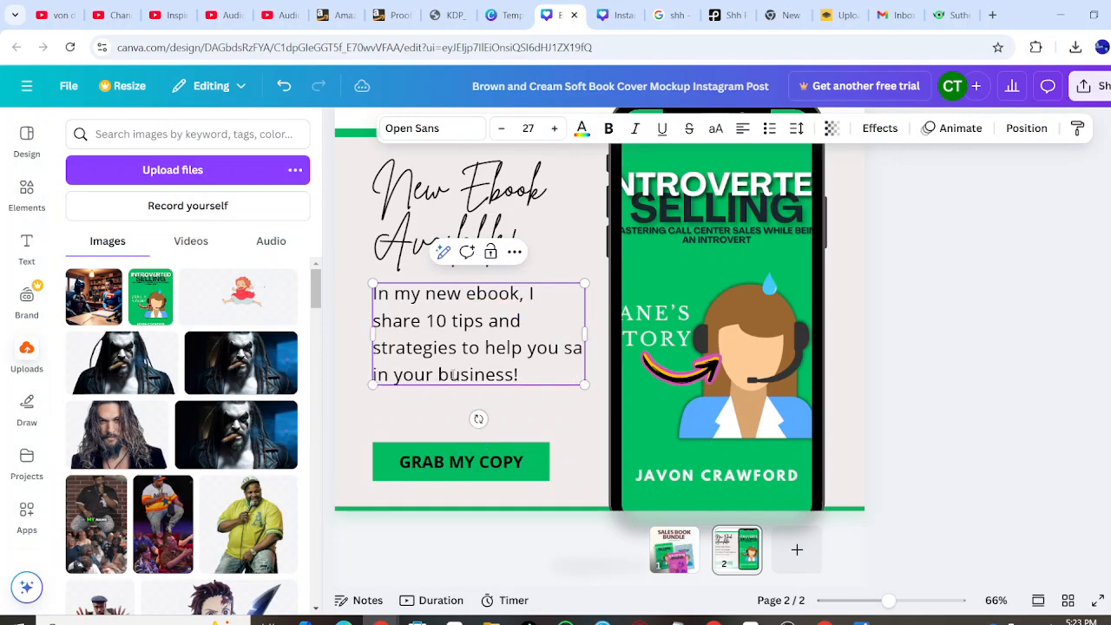
key("BackSpace")
type("master")
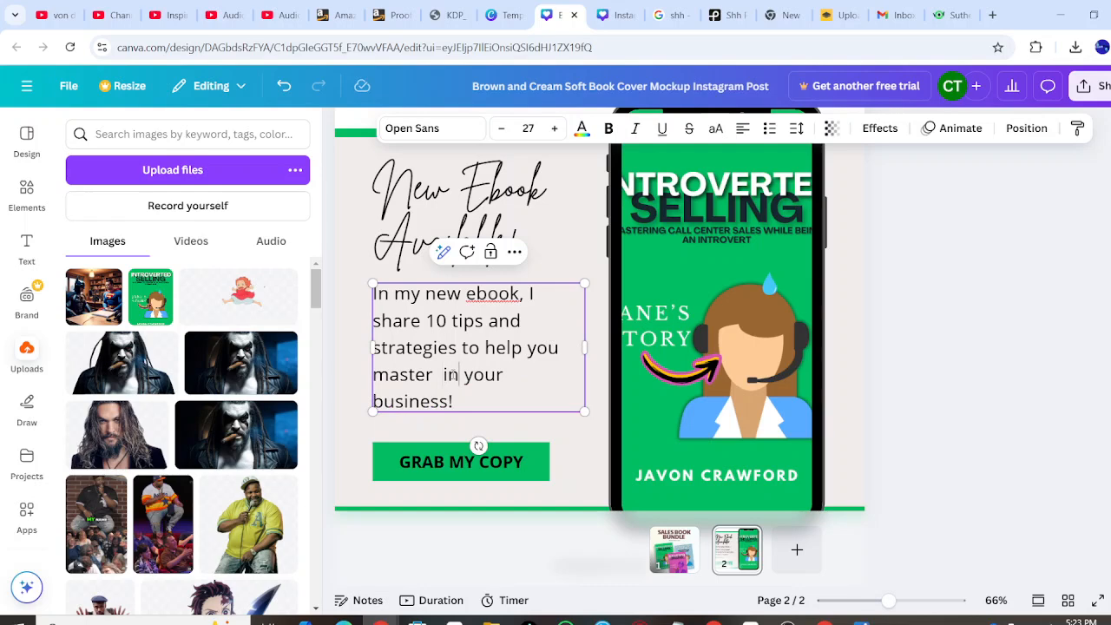
type("sales as")
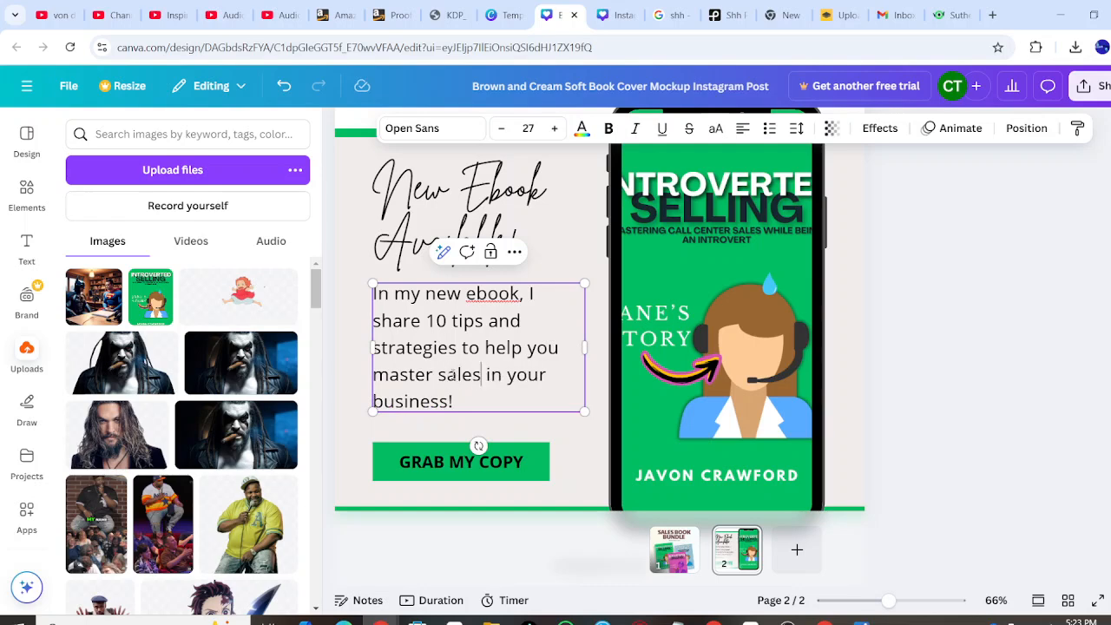
type(" am")
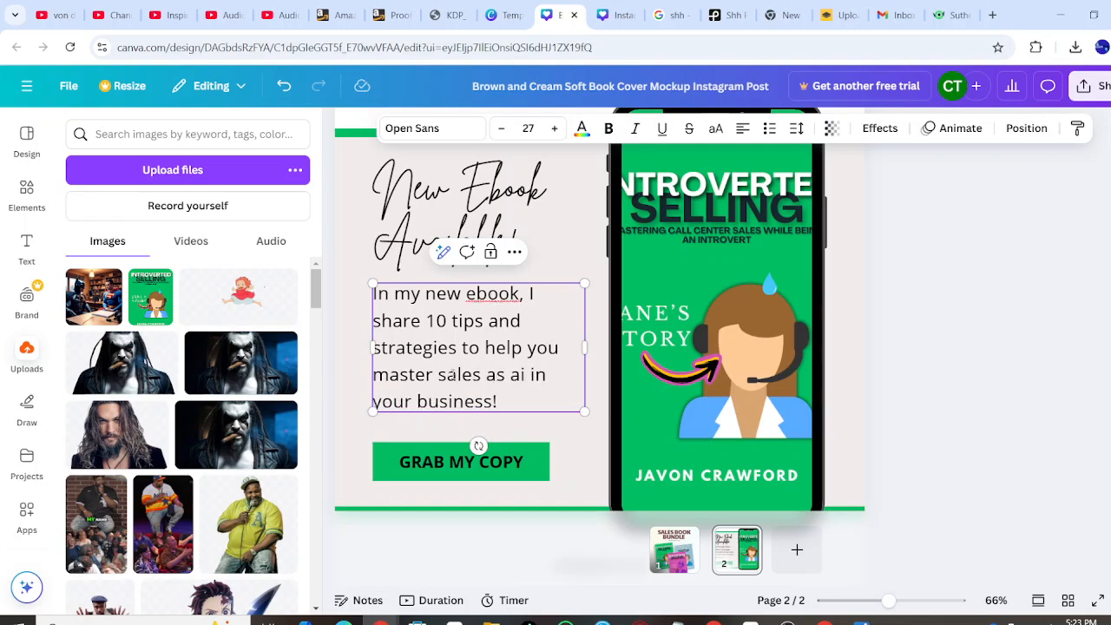
type("n")
key("BackSpace")
key("BackSpace")
type("n")
Replace the remaining "in your business!" in the description with "introvert" so the sentence ends "as an introvert".
key("BackSpace")
key("BackSpace")
key("BackSpace")
key("BackSpace")
key("BackSpace")
key("BackSpace")
key("BackSpace")
key("BackSpace")
key("BackSpace")
key("BackSpace")
key("BackSpace")
key("BackSpace")
key("BackSpace")
key("BackSpace")
key("BackSpace")
key("BackSpace")
key("BackSpace")
key("BackSpace")
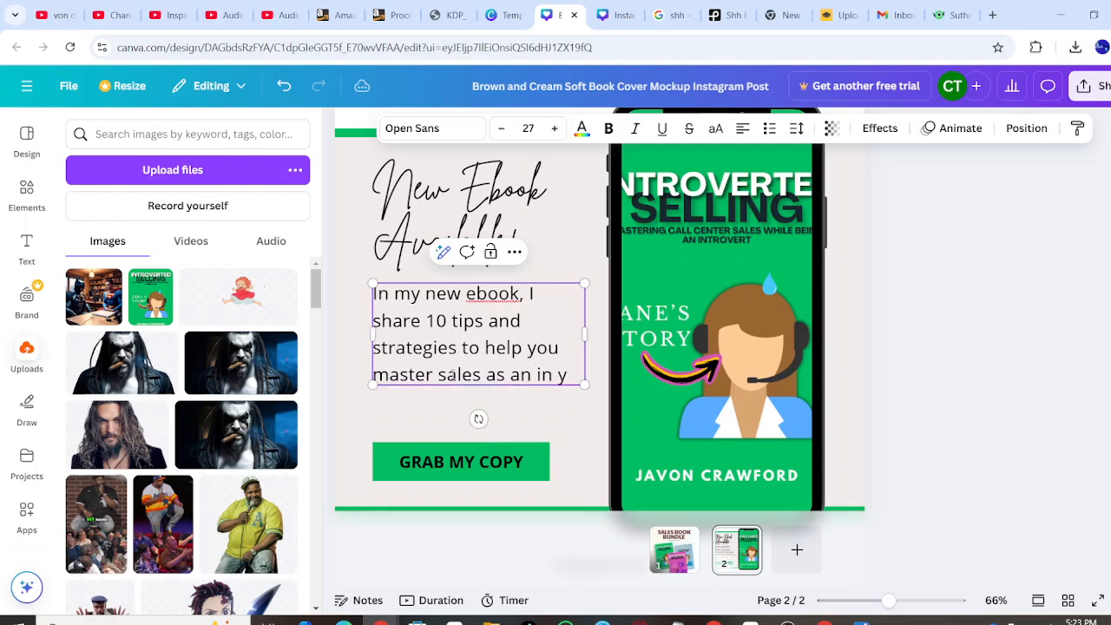
type("oi")
key("BackSpace")
type("ntrovert")
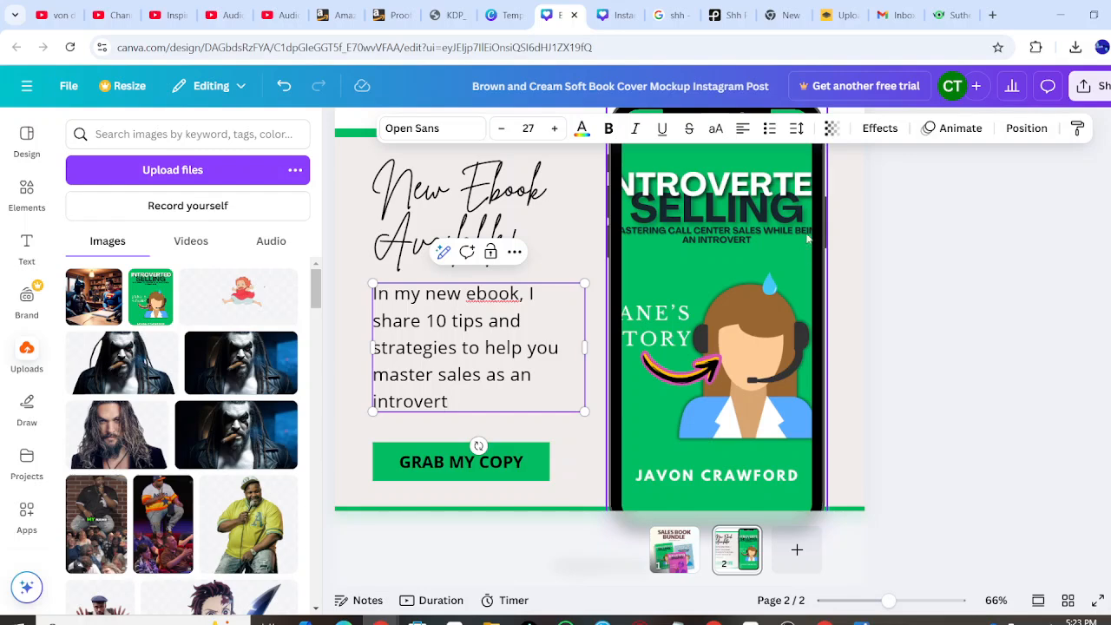
Delete the phone mockup from page 2 and undo the deletion.
left_click(731, 275)
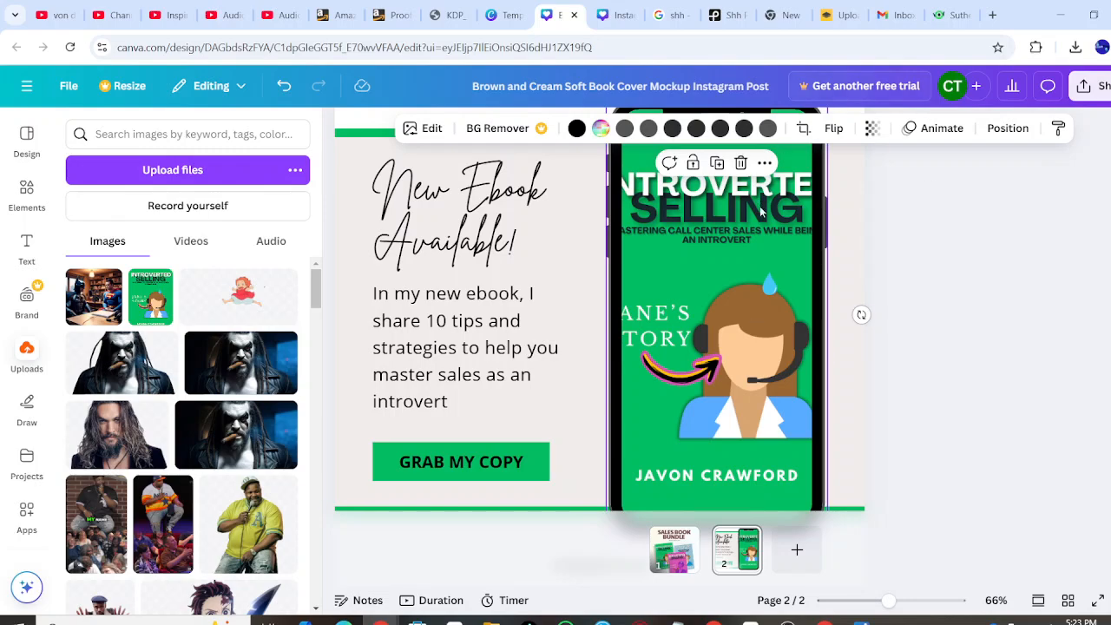
scroll(724, 359, "up", 5, "ctrl")
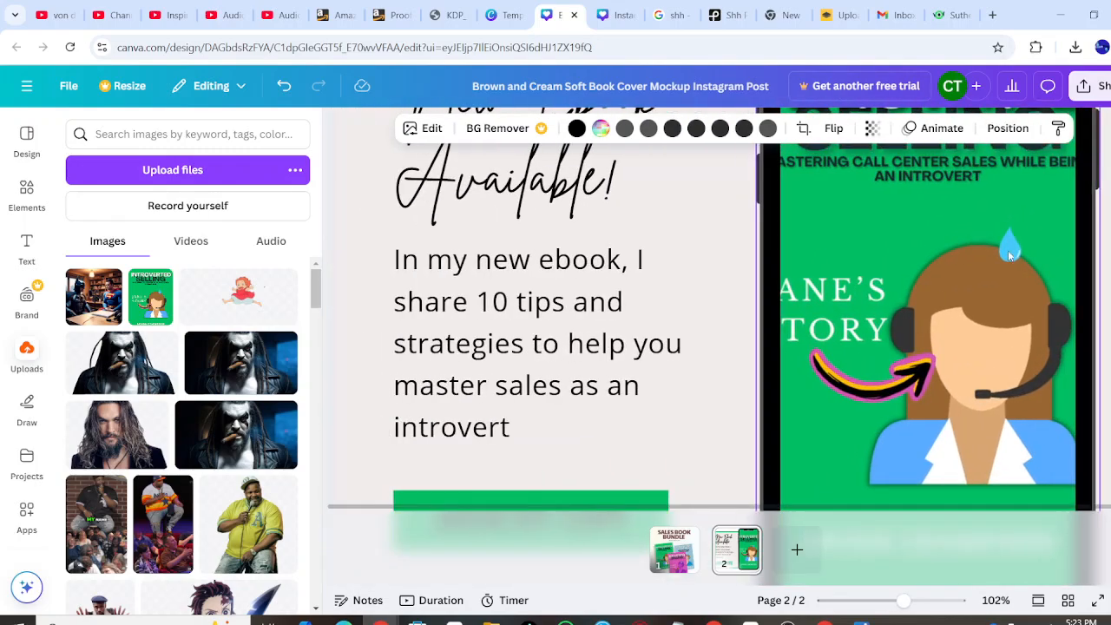
scroll(933, 259, "down", 4, "ctrl")
scroll(887, 220, "down", 1, "ctrl")
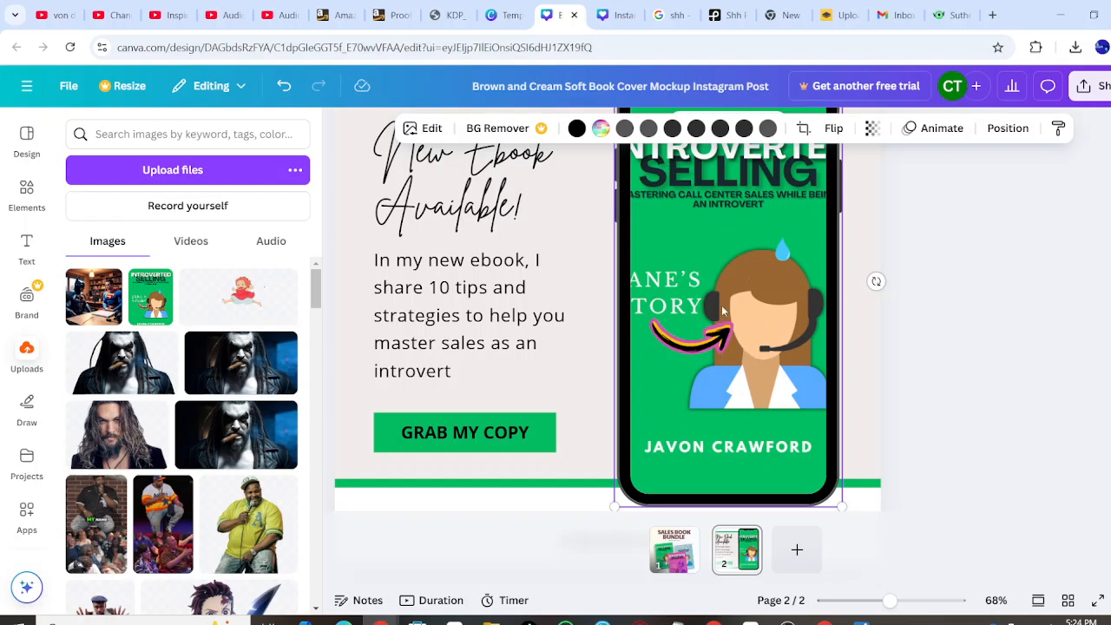
scroll(715, 251, "up", 2)
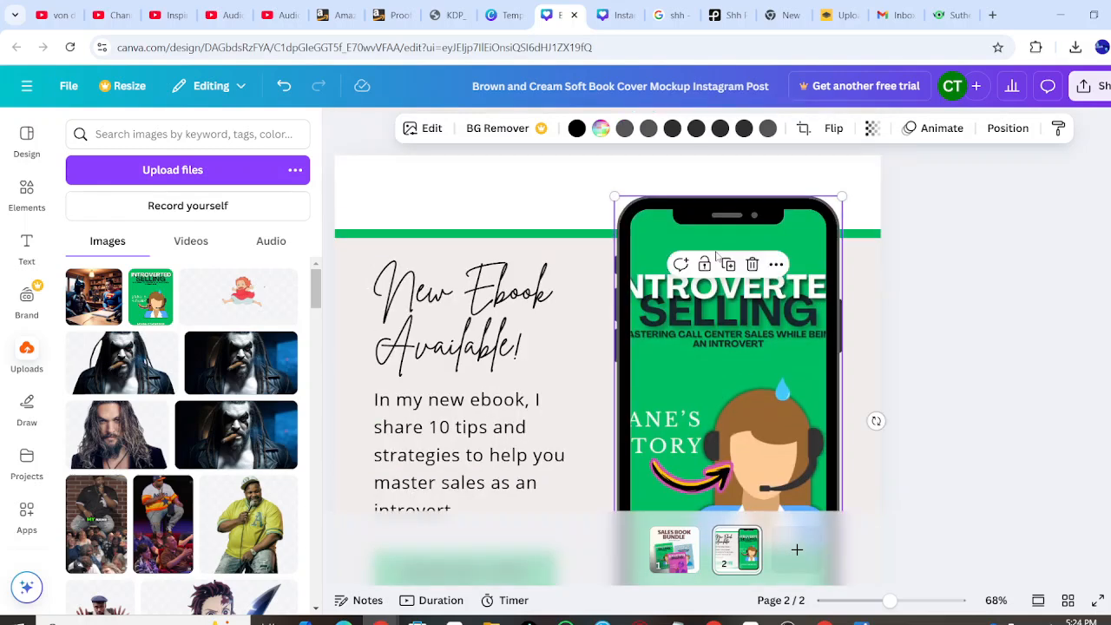
scroll(715, 251, "down", 2)
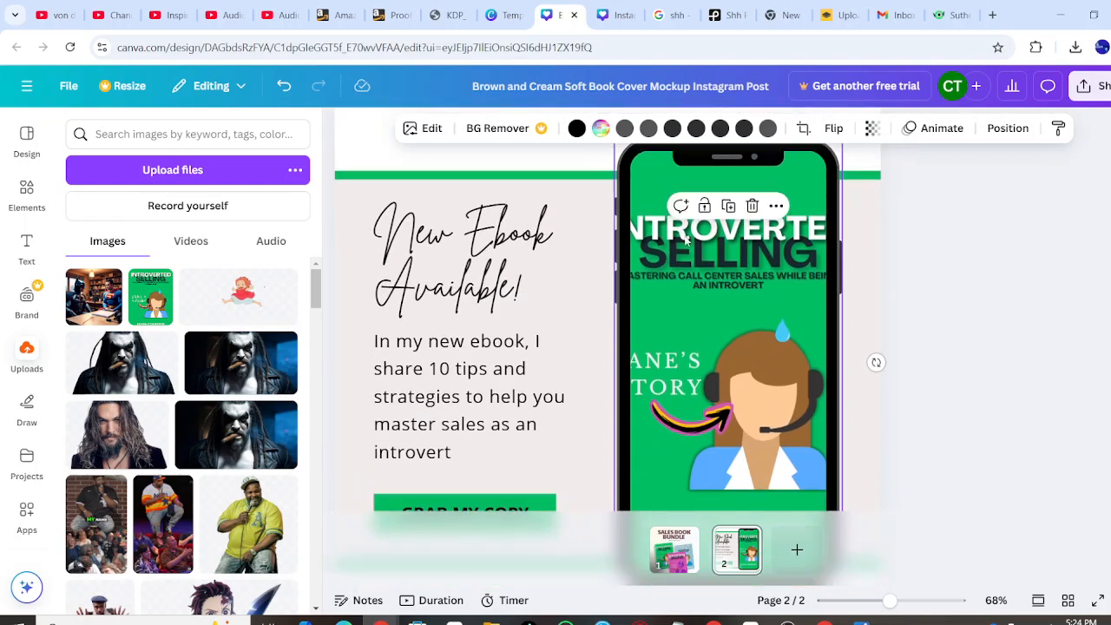
right_click(684, 240)
right_click(658, 254)
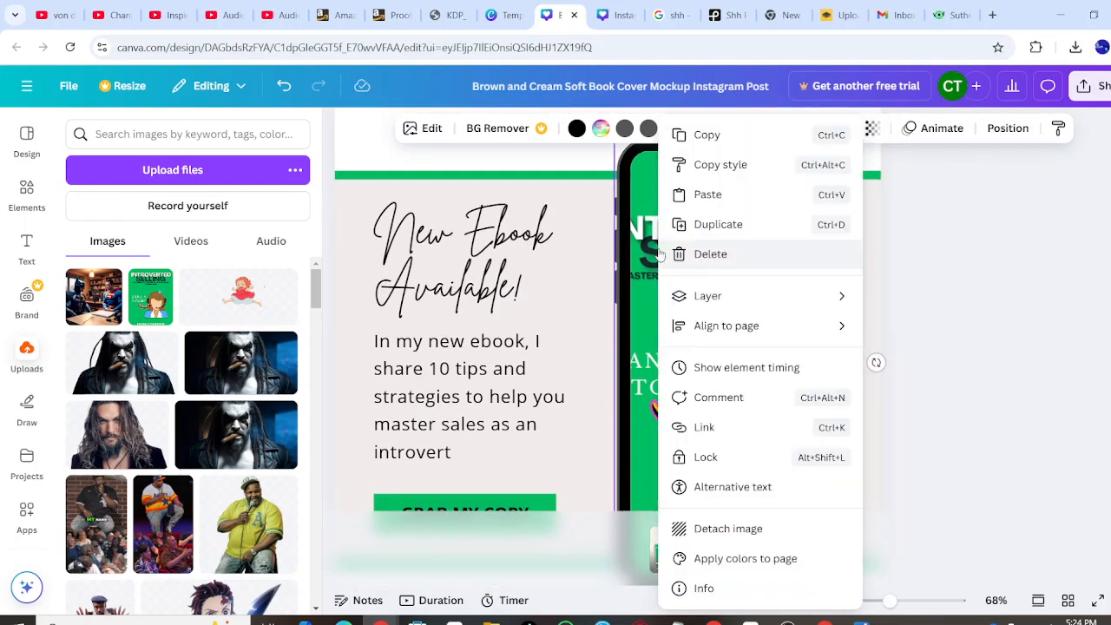
right_click(632, 260)
left_click(634, 260)
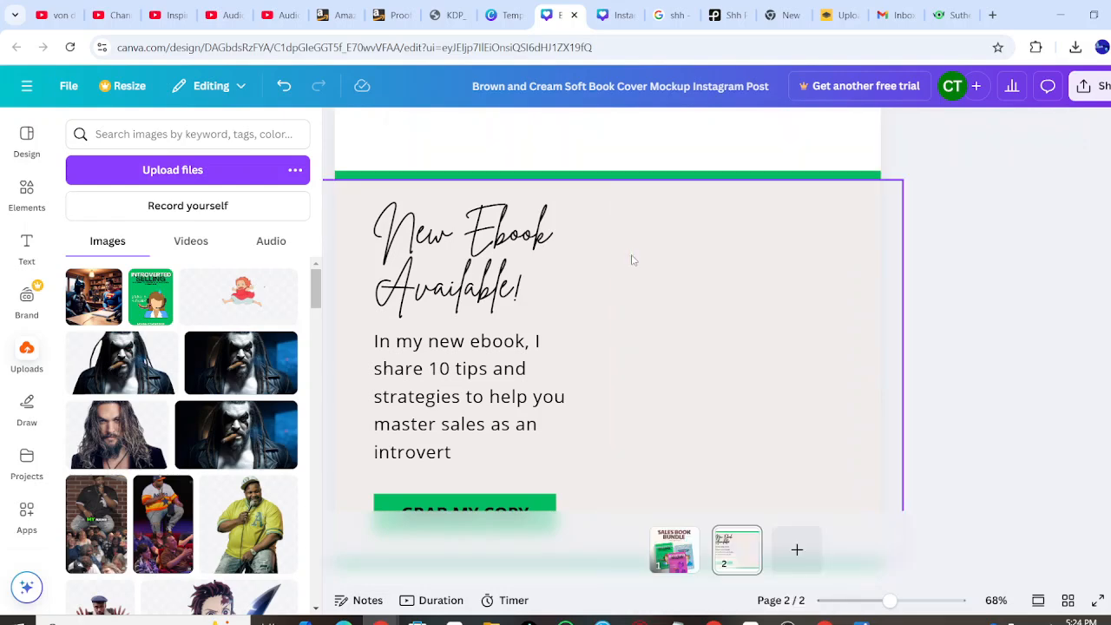
left_click(595, 157)
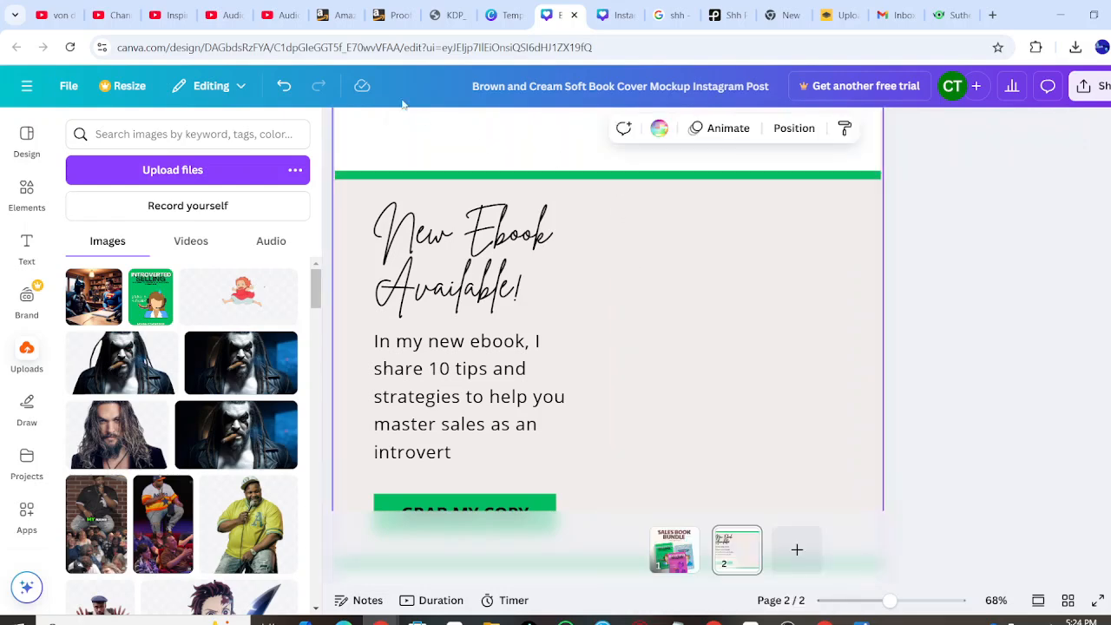
left_click(285, 85)
Review the ebook post on page 2 and the sales book bundle post on page 1.
scroll(550, 314, "down", 3)
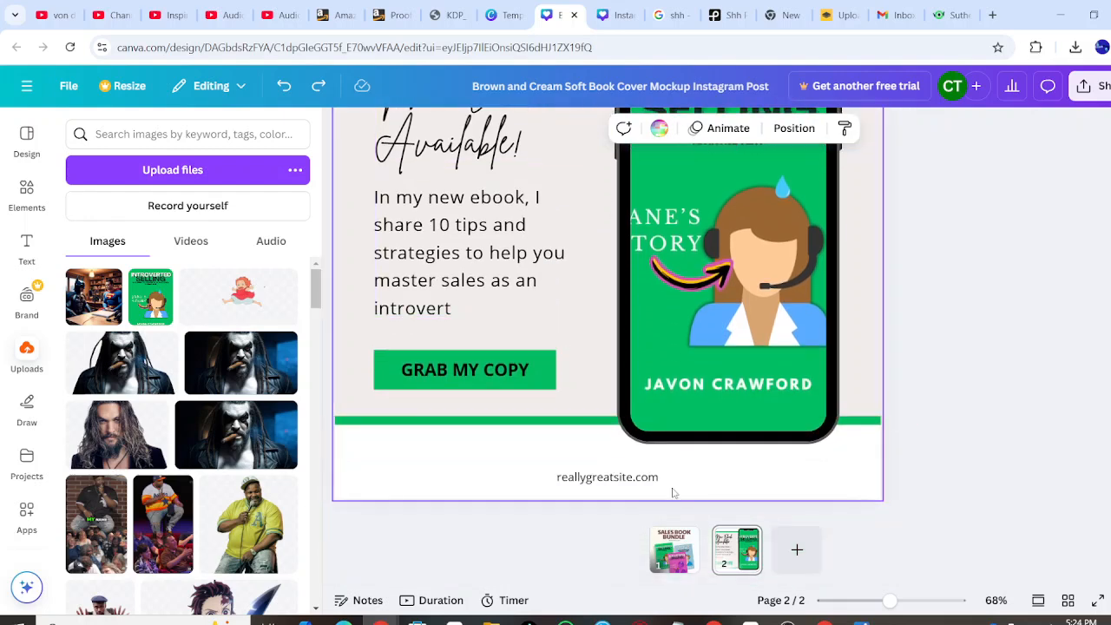
scroll(736, 460, "up", 1)
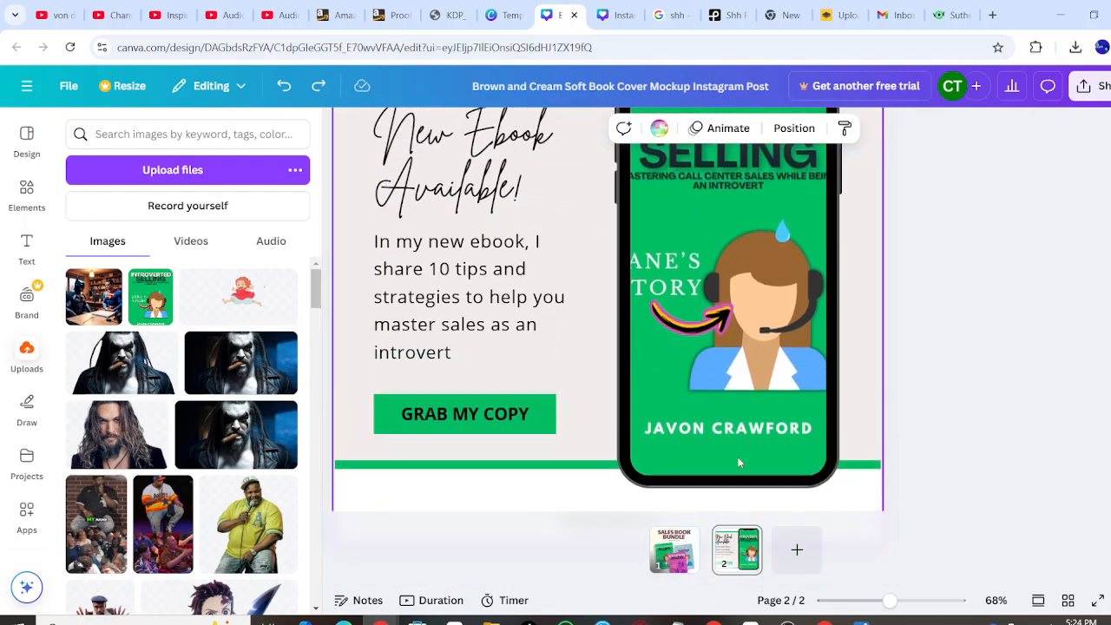
scroll(738, 463, "up", 1)
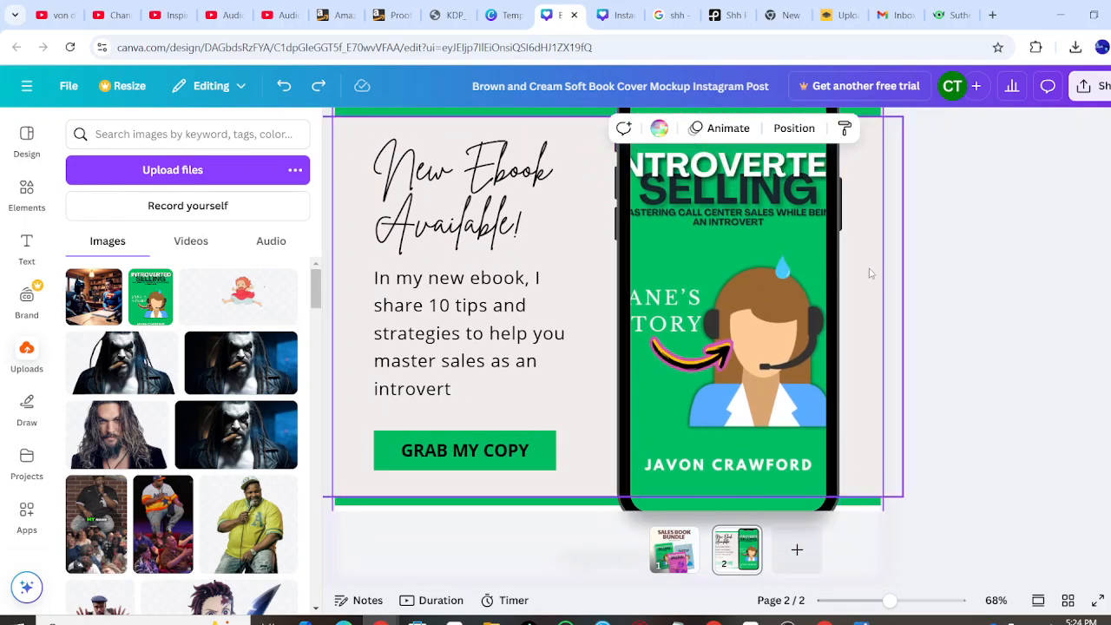
scroll(703, 393, "up", 3)
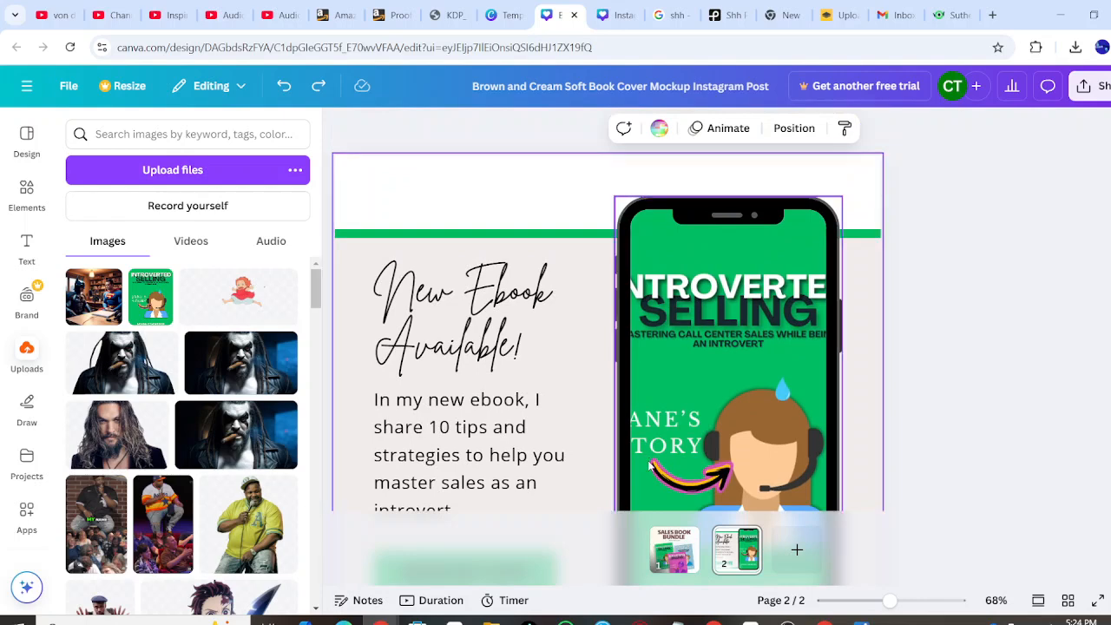
left_click(675, 562)
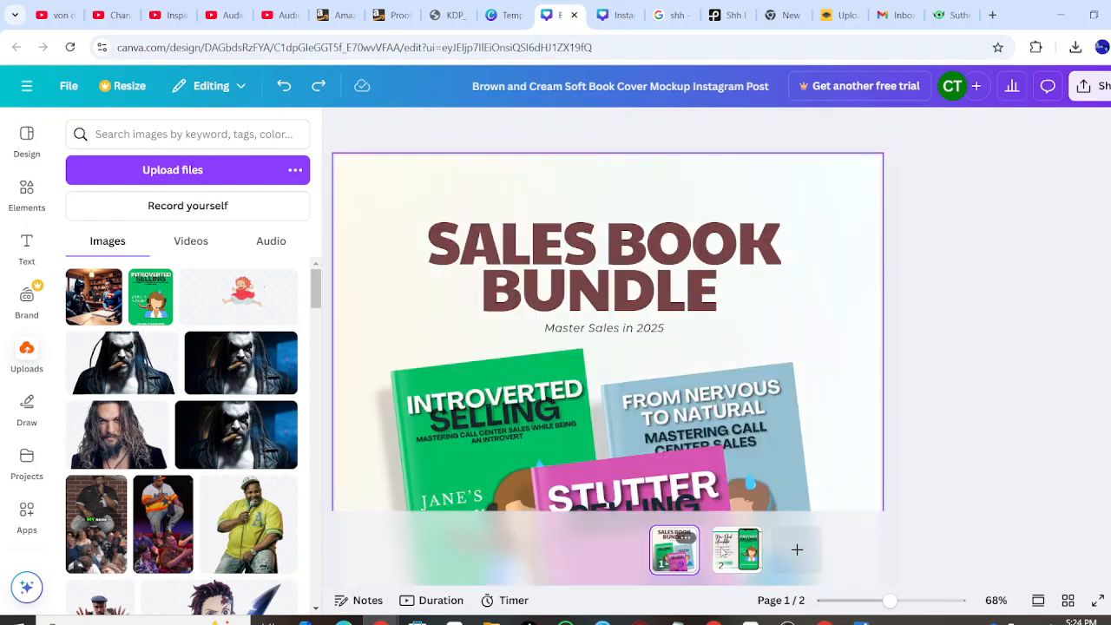
left_click(749, 560)
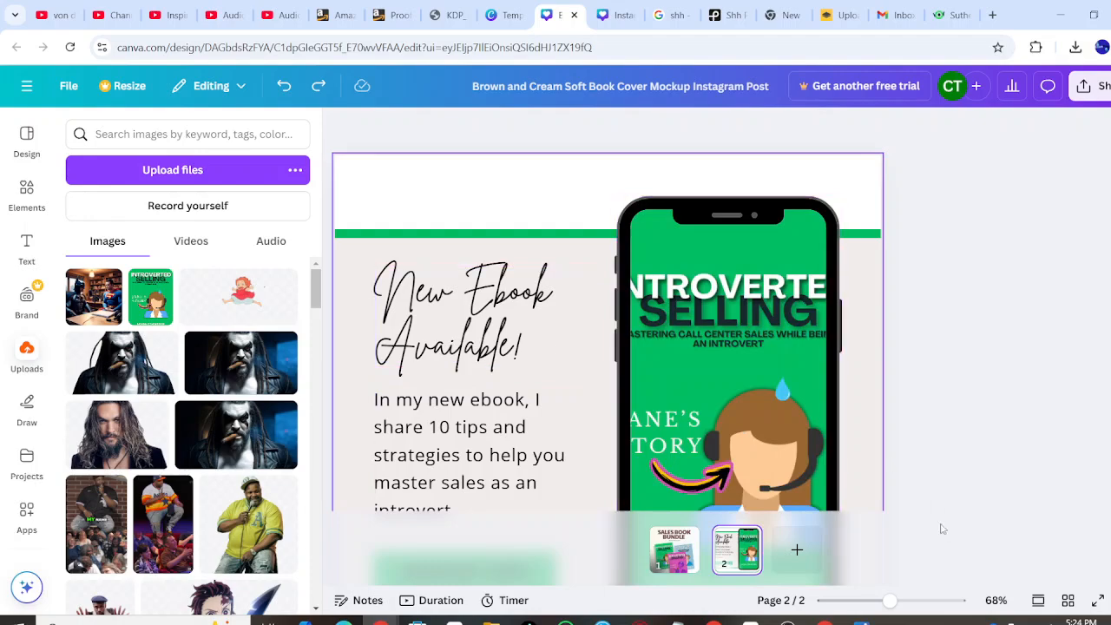
left_click(787, 622)
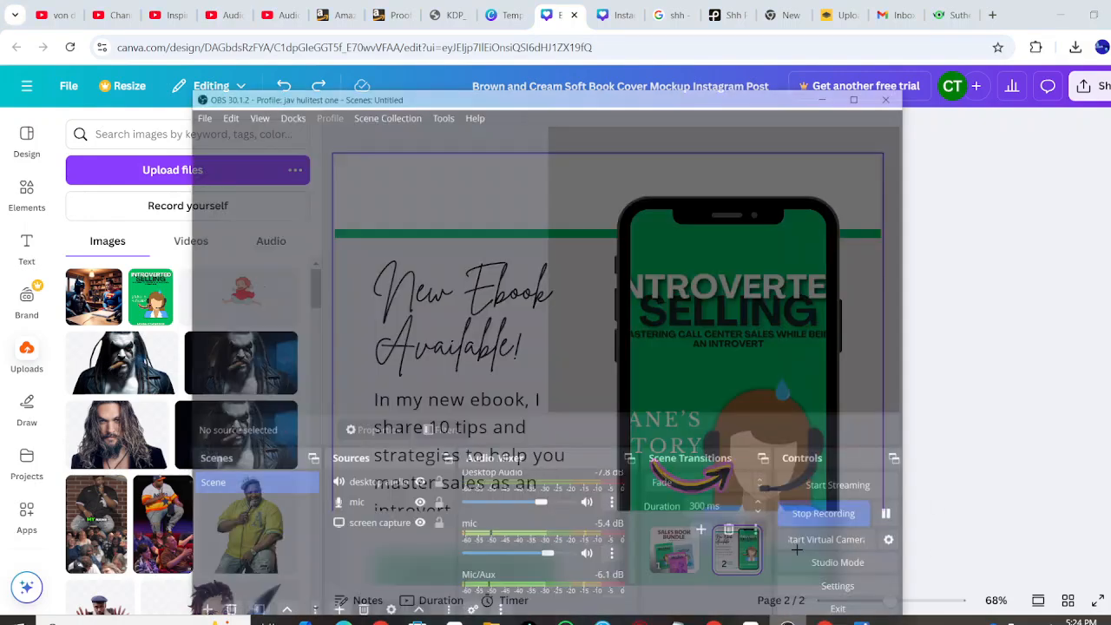
left_click(881, 491)
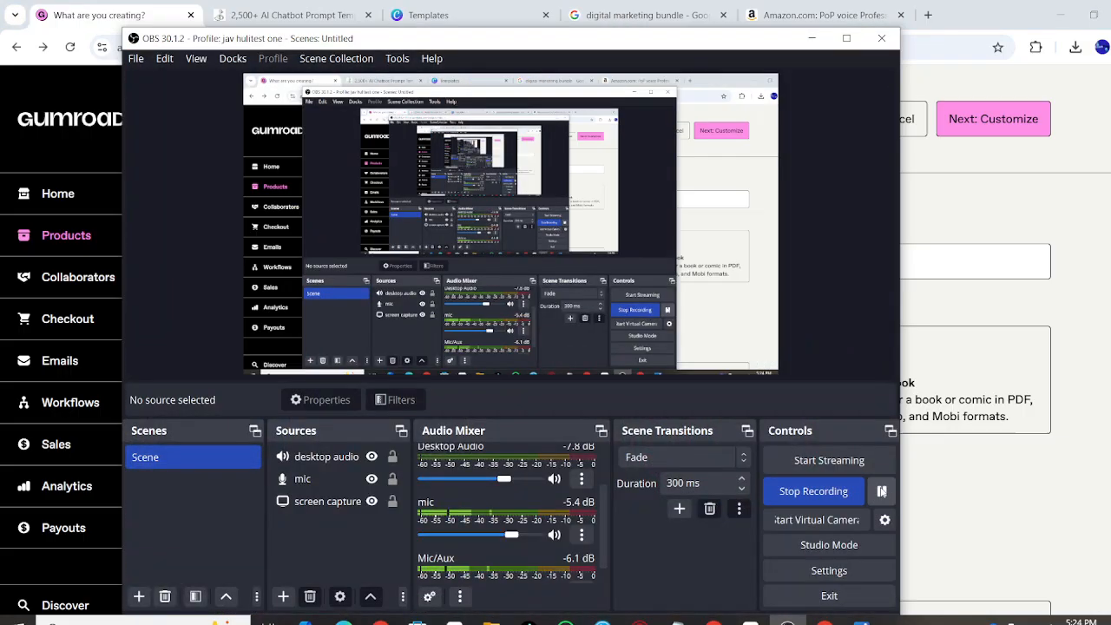
left_click(882, 492)
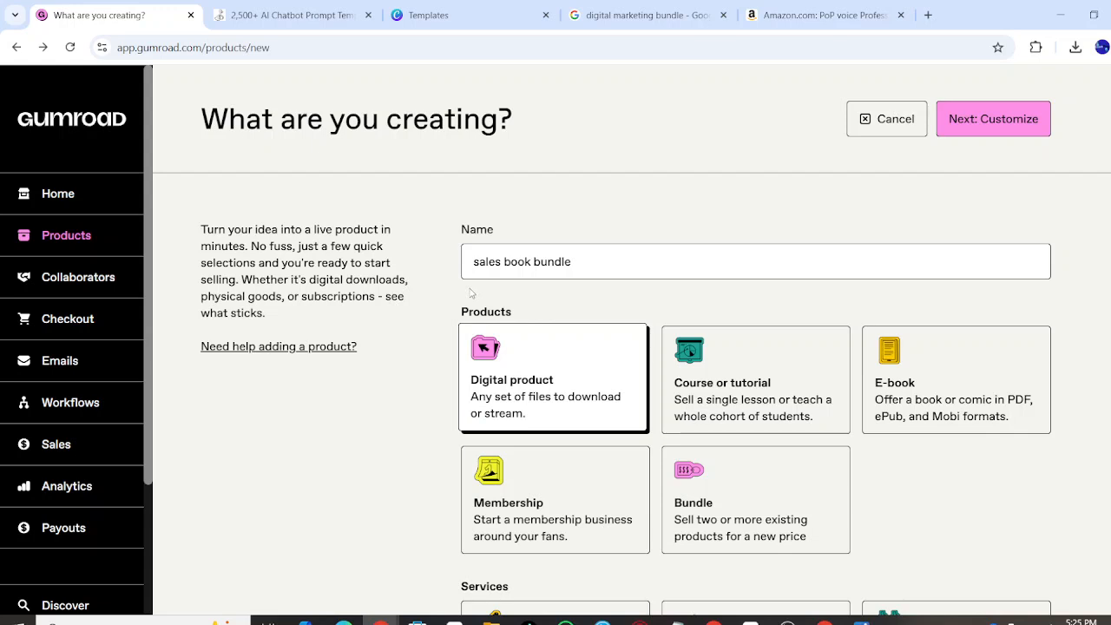
Examine the product types on Gumroad's new product page, especially the Bundle option, along with the service types.
scroll(542, 366, "up", 3)
scroll(542, 367, "down", 2)
scroll(648, 392, "up", 2)
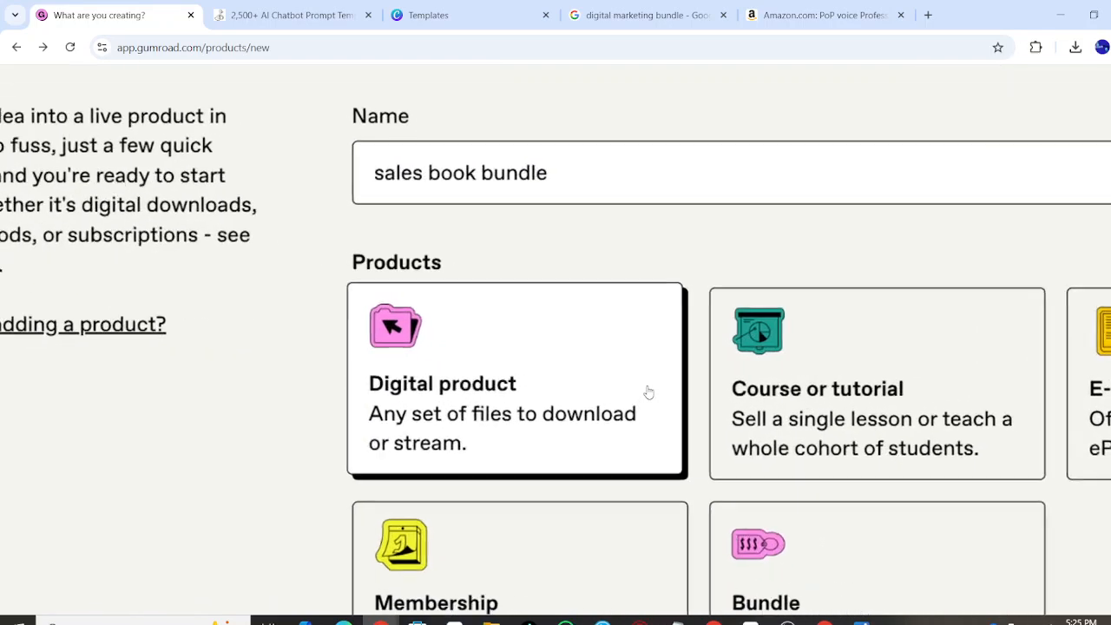
scroll(648, 392, "right", 2)
scroll(780, 430, "down", 1)
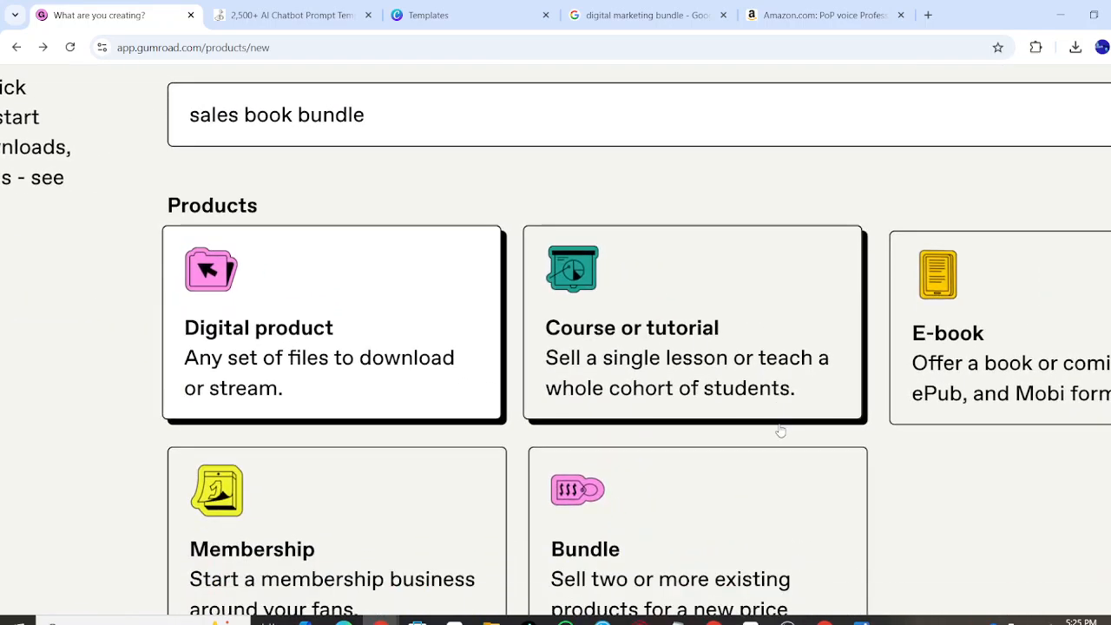
scroll(780, 430, "down", 1)
scroll(780, 430, "right", 2)
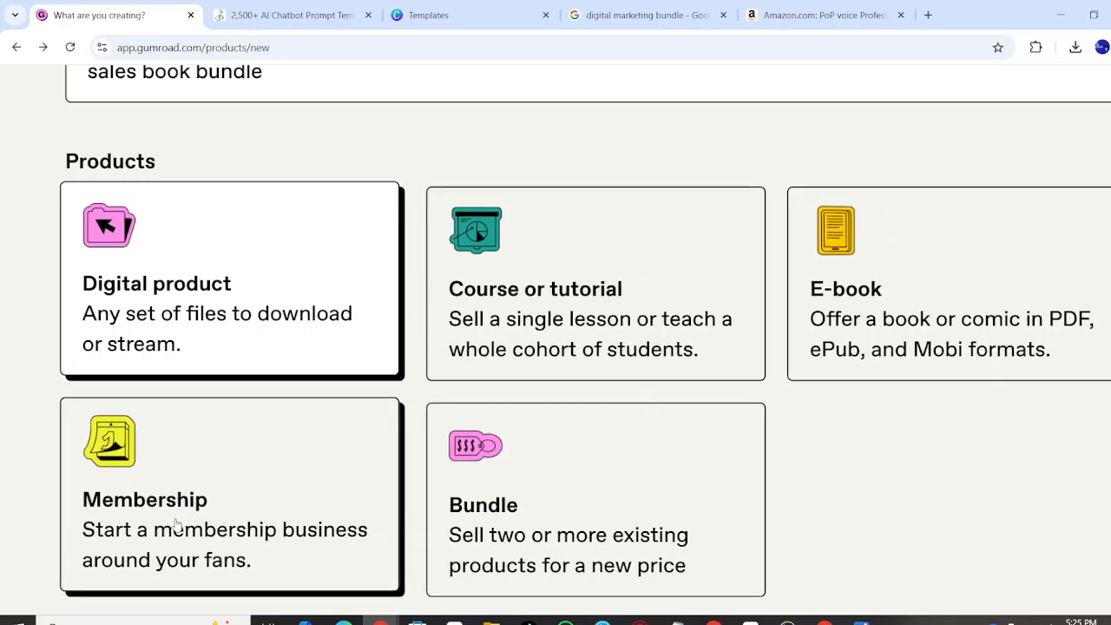
scroll(496, 469, "up", 3)
scroll(497, 469, "down", 2)
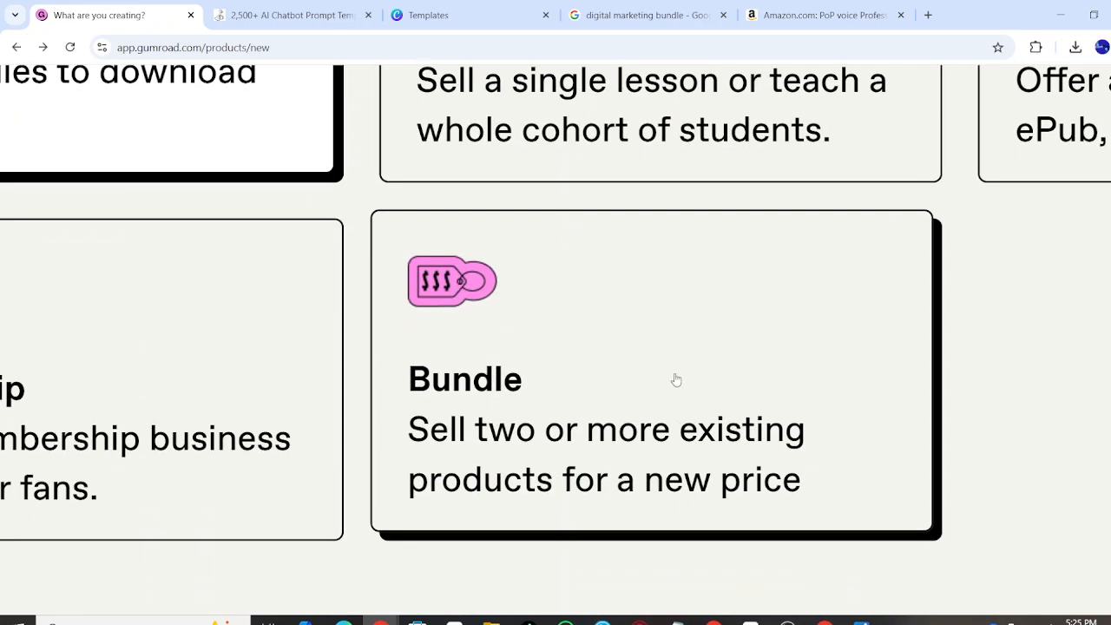
scroll(676, 379, "down", 5)
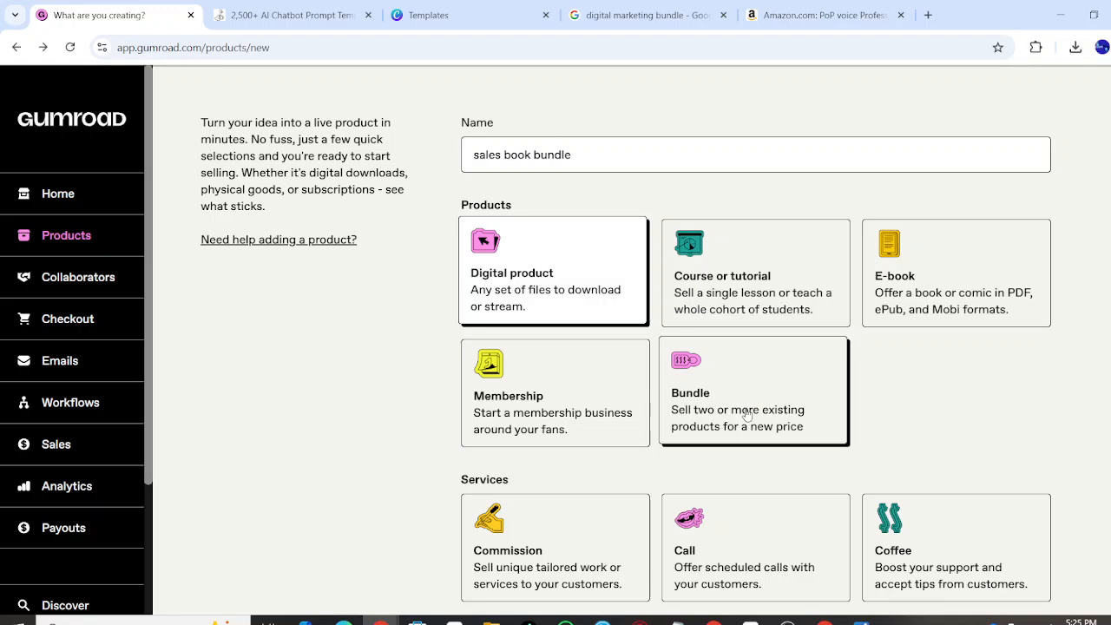
scroll(758, 445, "up", 1)
scroll(758, 445, "down", 2)
scroll(756, 447, "up", 1)
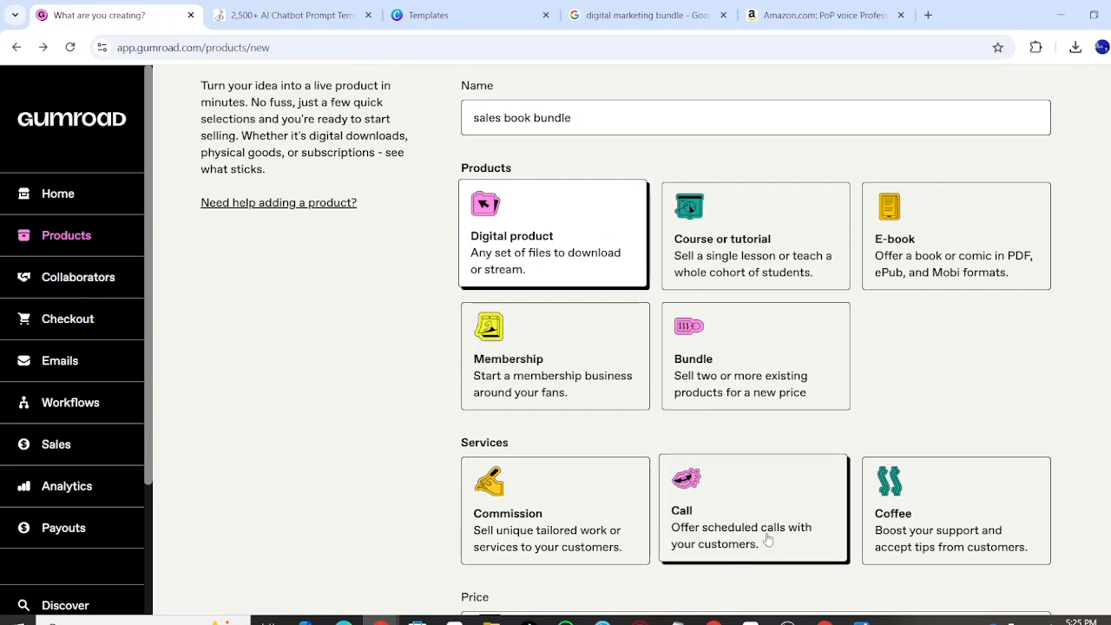
mouse_move(787, 621)
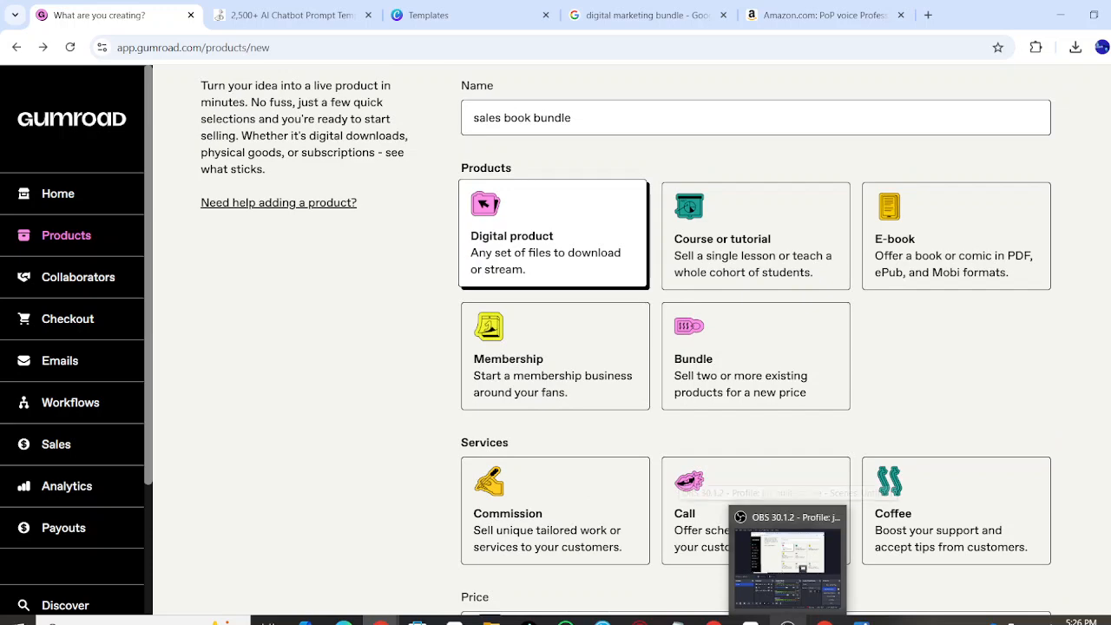